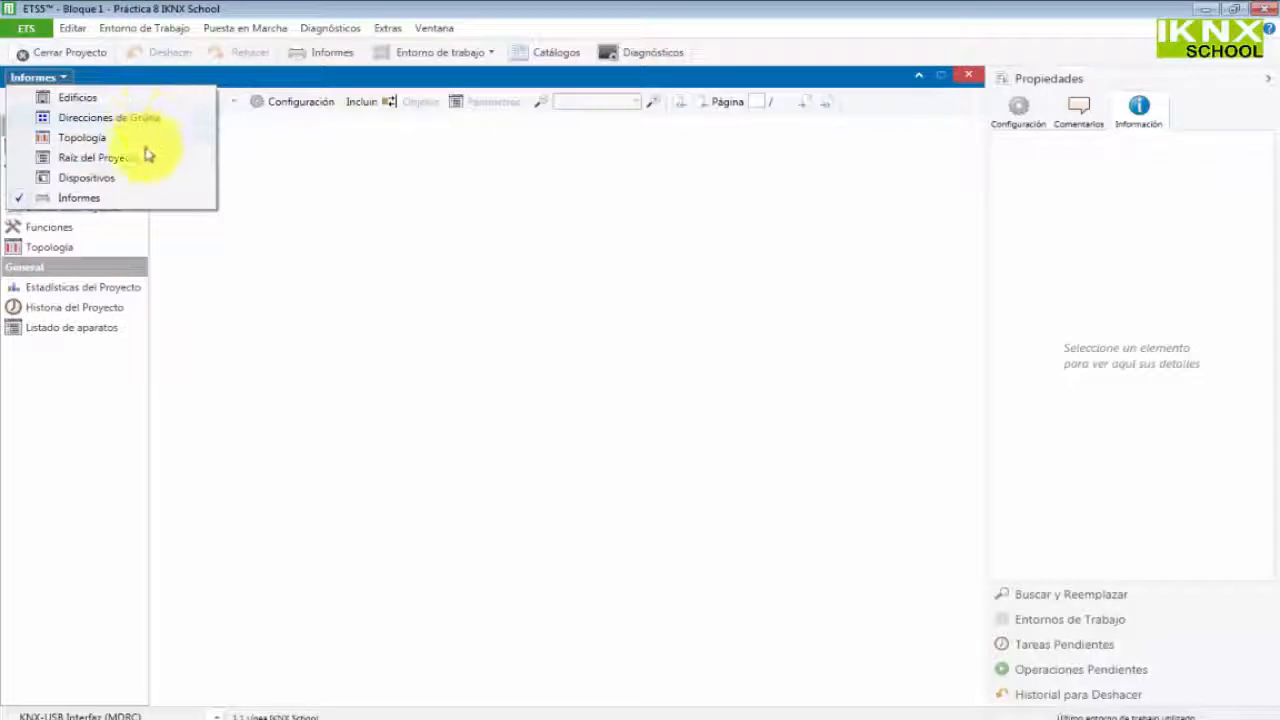
{"action": "left_click", "coordinate": [175, 29]}
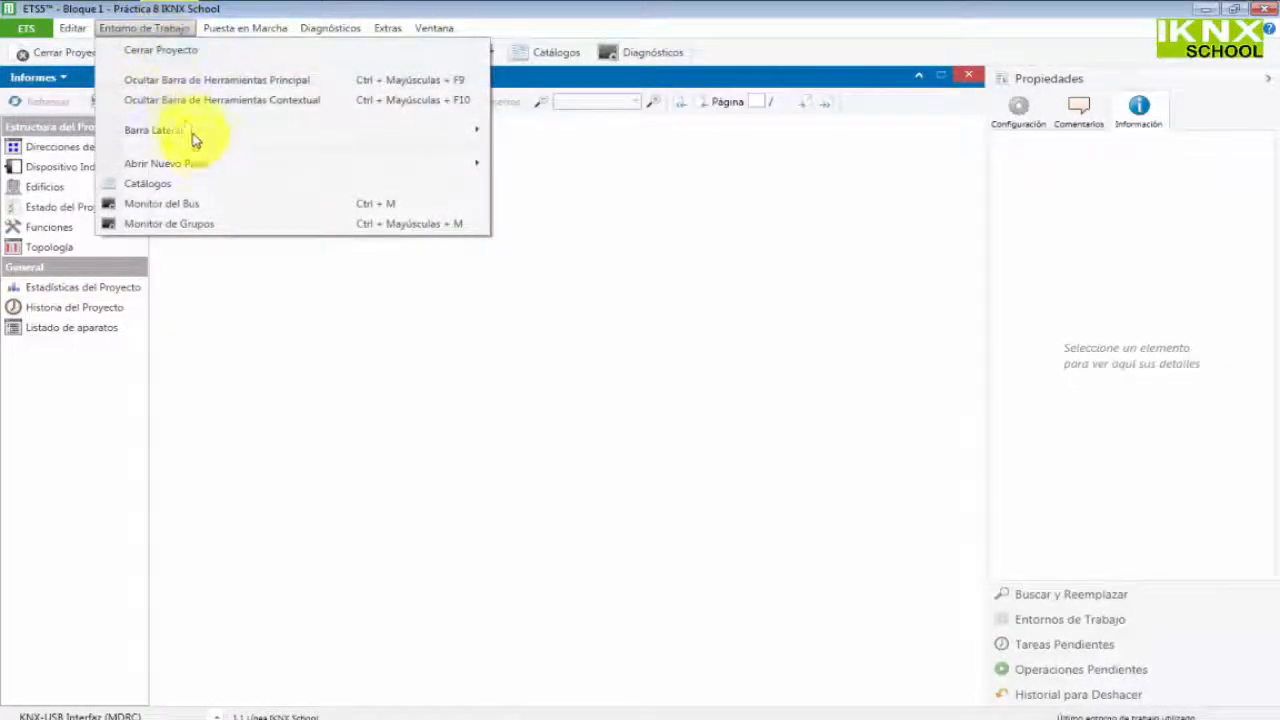
{"action": "mouse_move", "coordinate": [209, 168]}
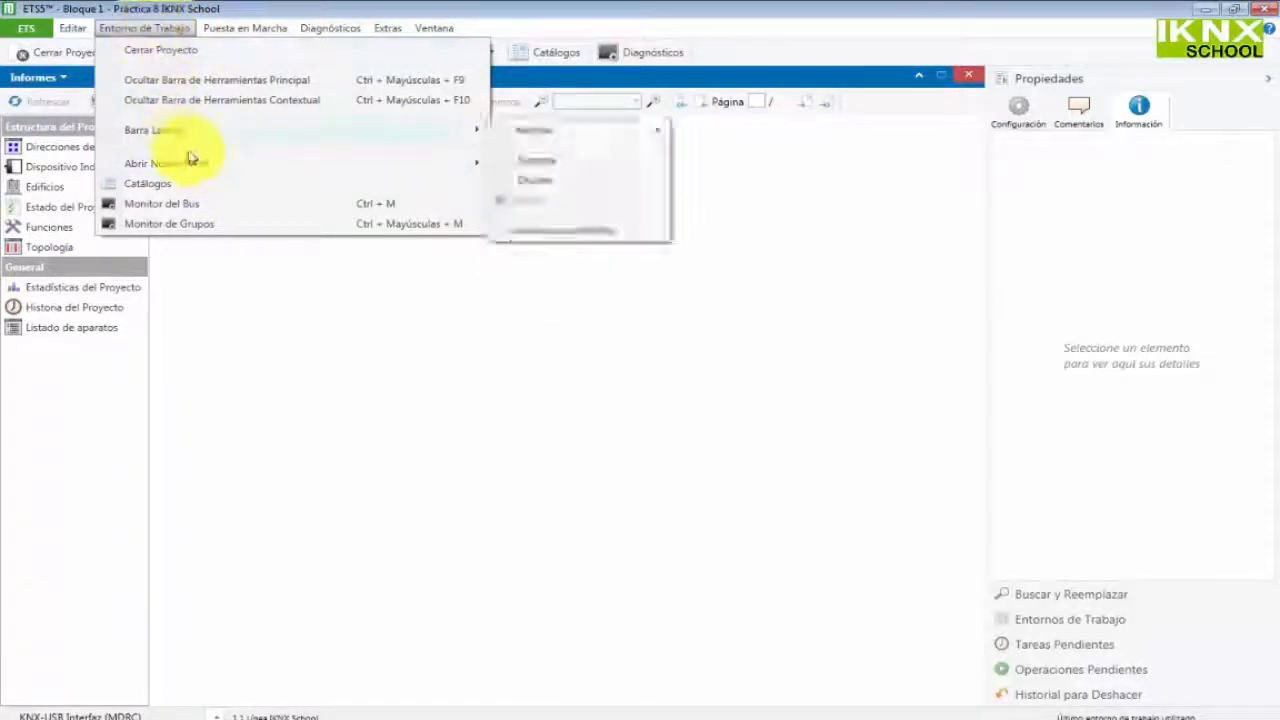
{"action": "left_click", "coordinate": [224, 353]}
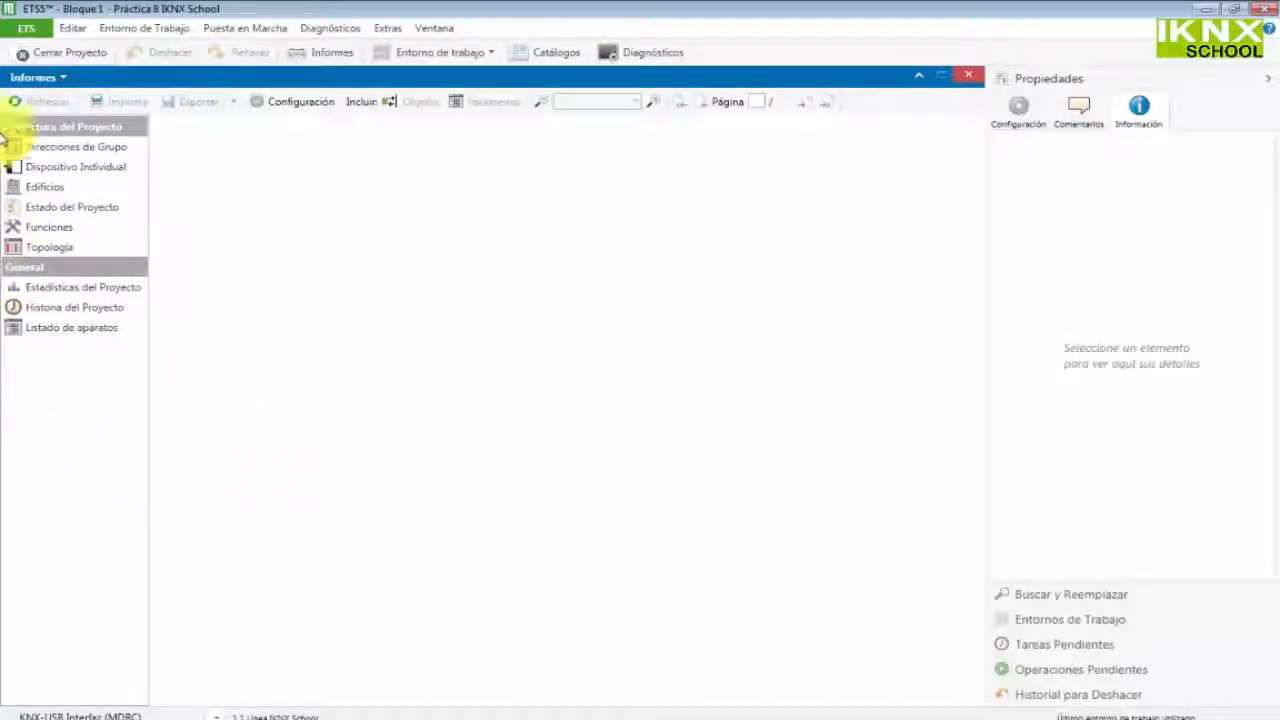
Generate the Direcciones de Grupo report and review it from the cover page to the group address table
{"action": "left_click", "coordinate": [107, 149]}
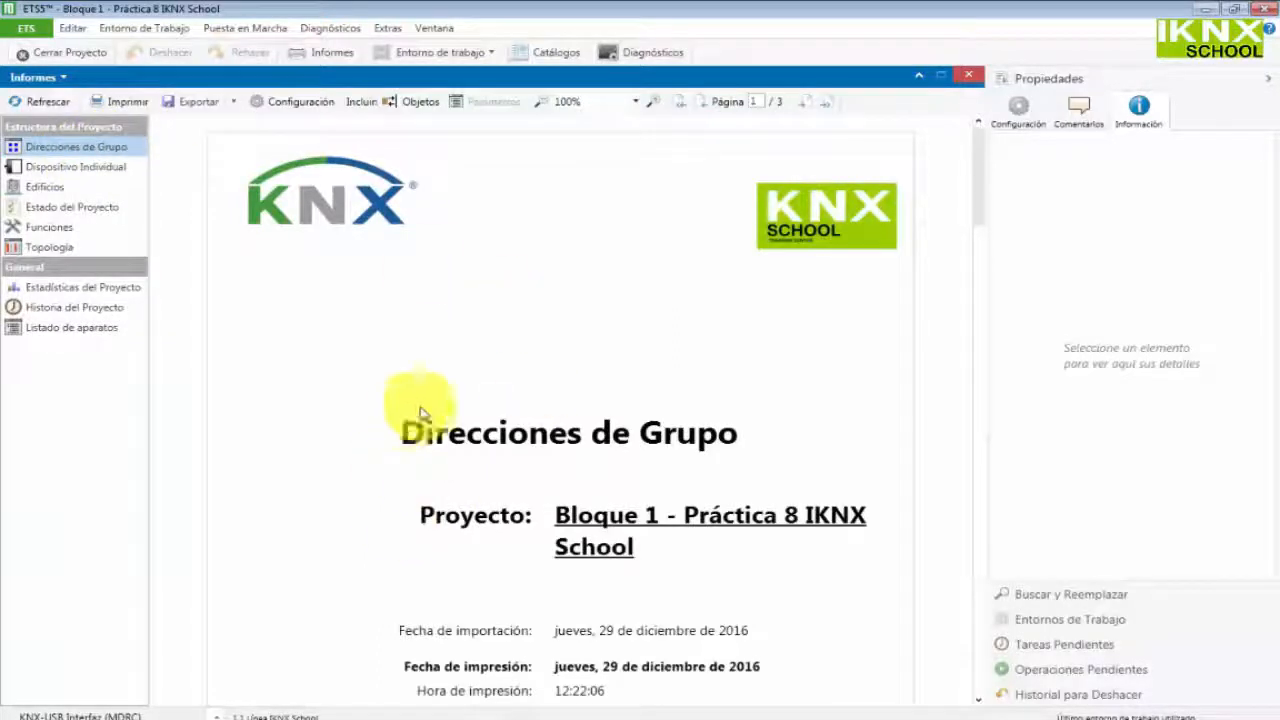
{"action": "scroll", "coordinate": [565, 355], "scroll_direction": "down", "scroll_amount": 8}
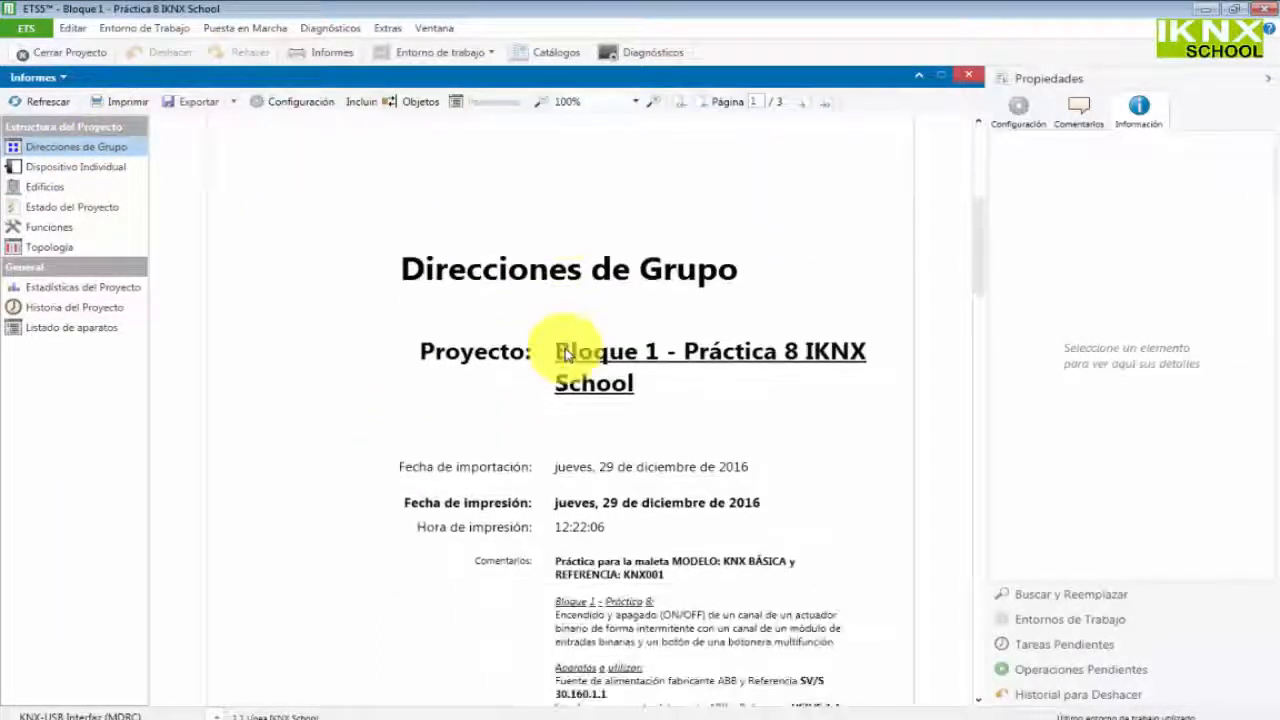
{"action": "scroll", "coordinate": [565, 355], "scroll_direction": "down", "scroll_amount": 15}
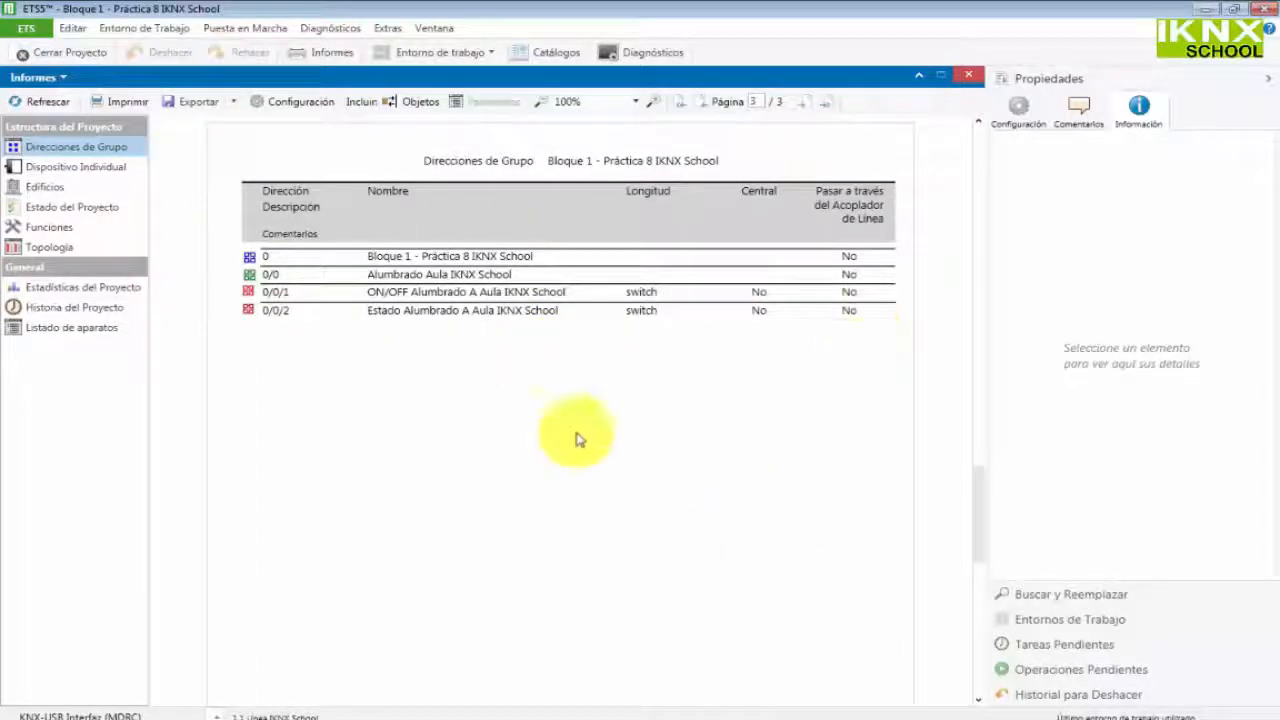
{"action": "scroll", "coordinate": [617, 462], "scroll_direction": "up", "scroll_amount": 15}
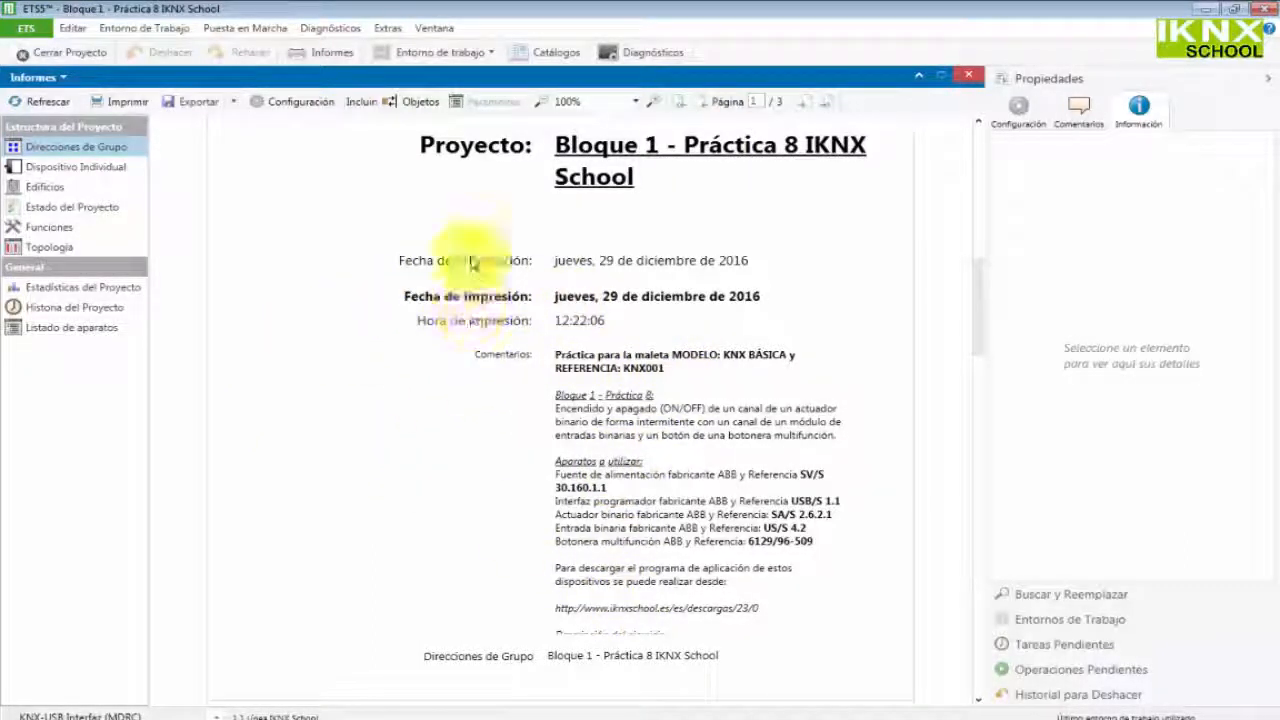
{"action": "scroll", "coordinate": [515, 280], "scroll_direction": "up", "scroll_amount": 5}
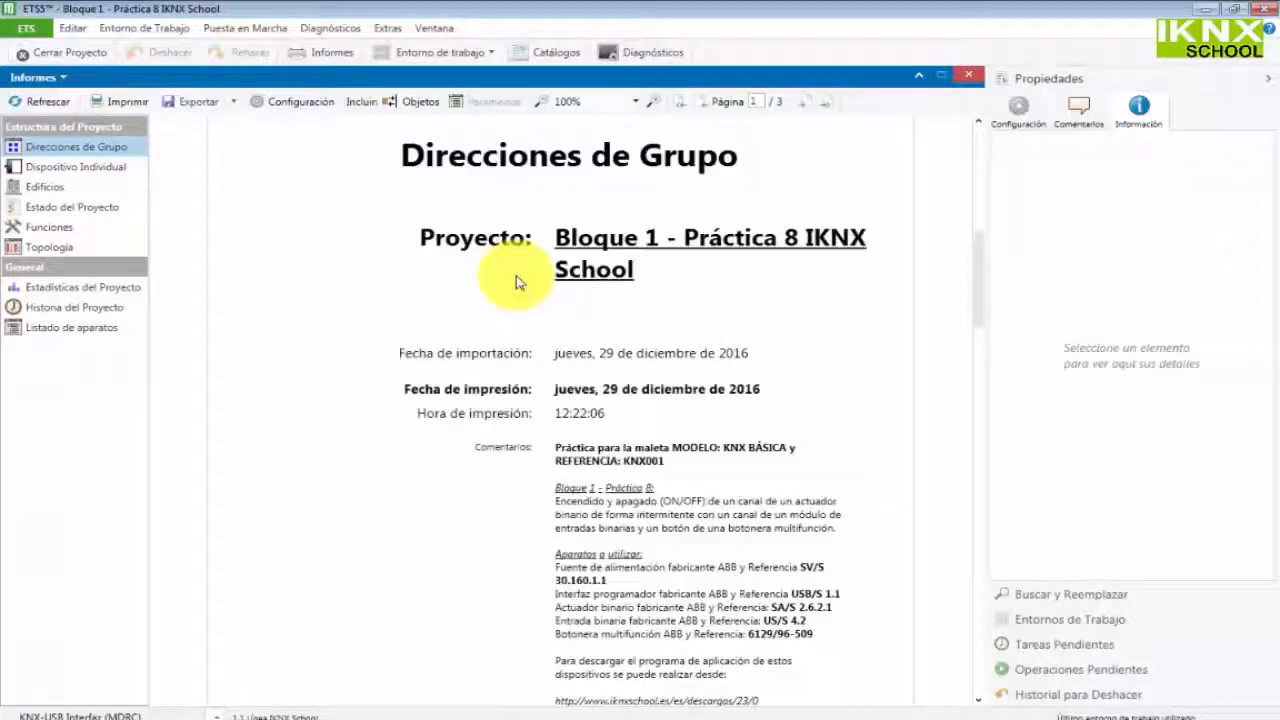
{"action": "scroll", "coordinate": [663, 418], "scroll_direction": "down", "scroll_amount": 15}
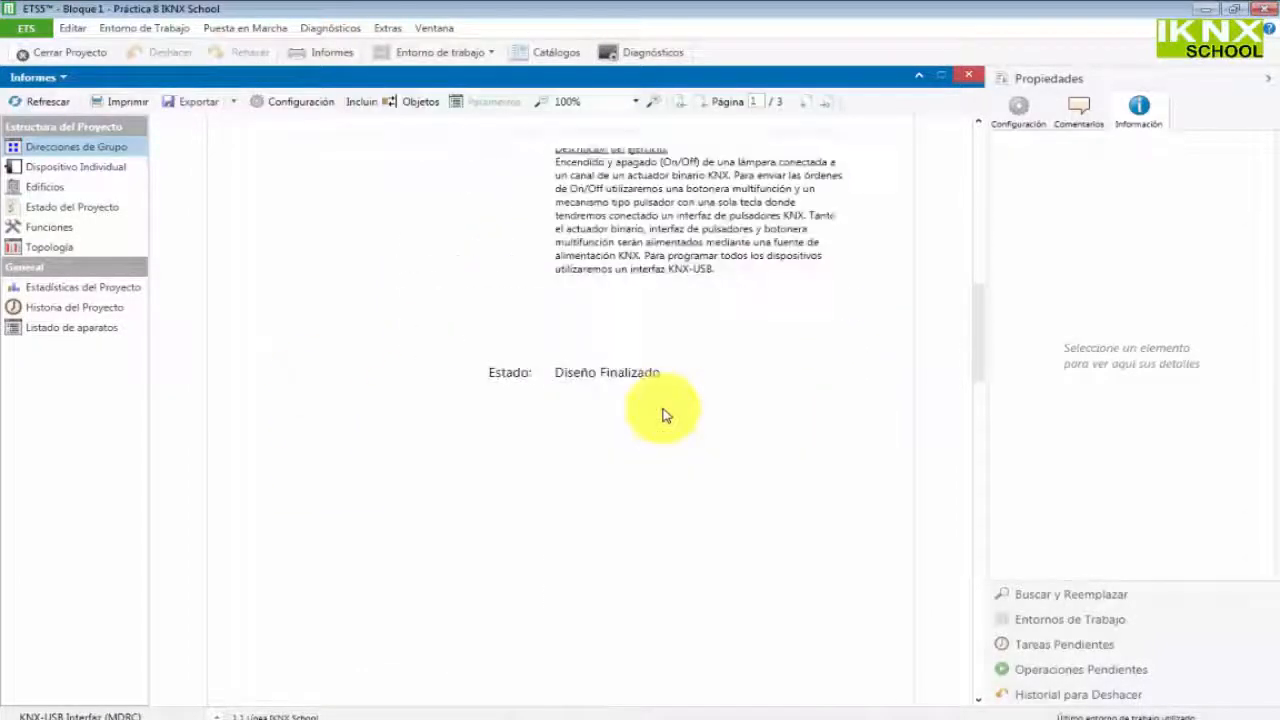
{"action": "scroll", "coordinate": [657, 410], "scroll_direction": "up", "scroll_amount": 1}
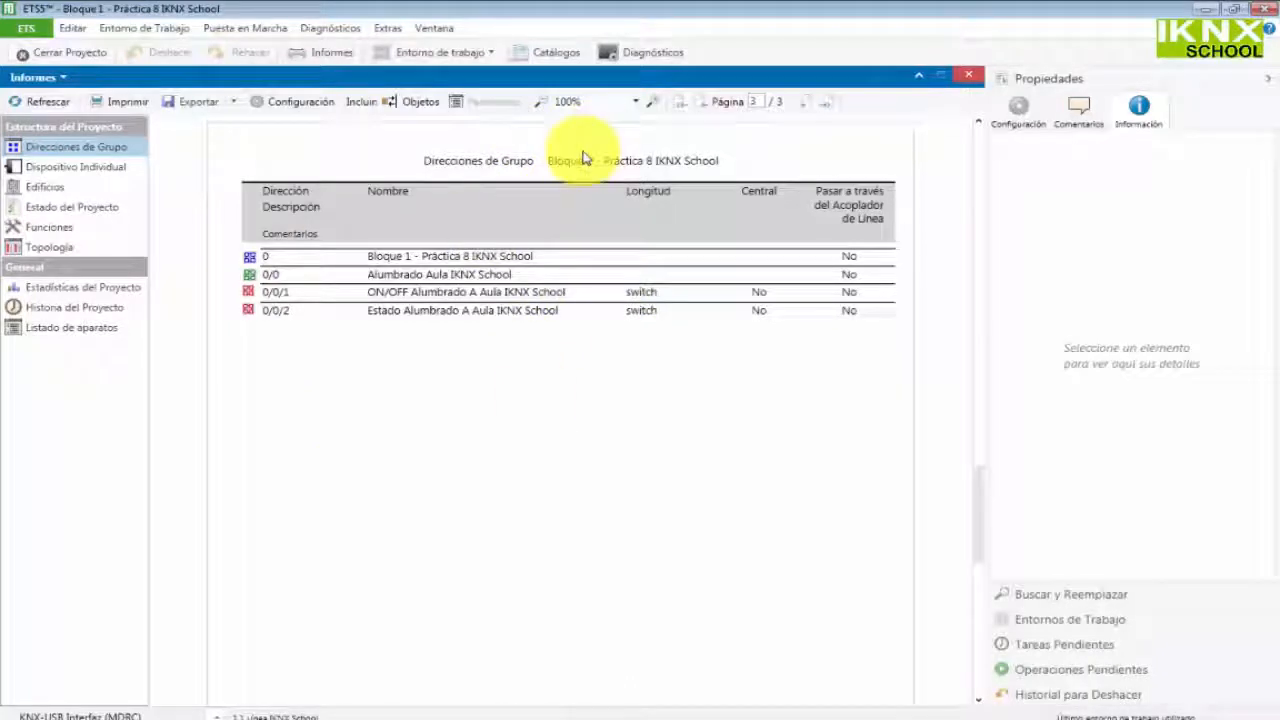
For the Dispositivo Individual report, select device 1.1.2 US/U 4.2 under Aula IKNX School in the Edificios view
{"action": "left_click", "coordinate": [62, 170]}
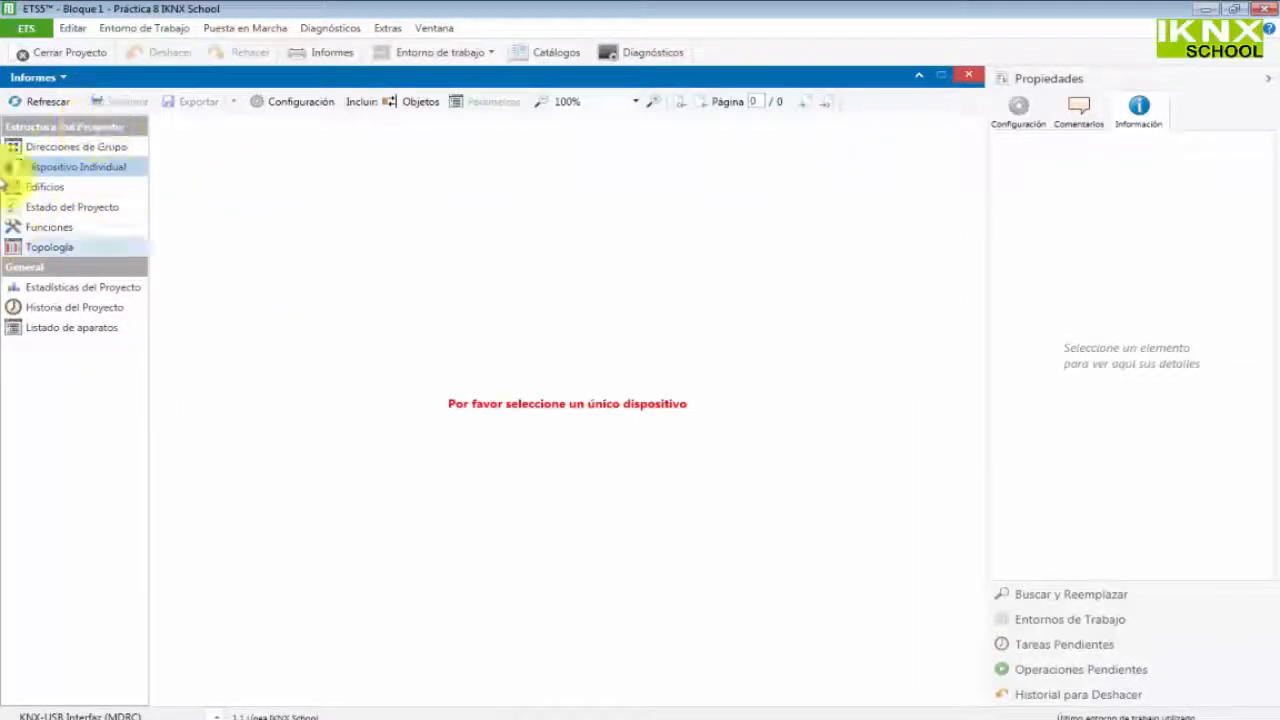
{"action": "left_click", "coordinate": [35, 78]}
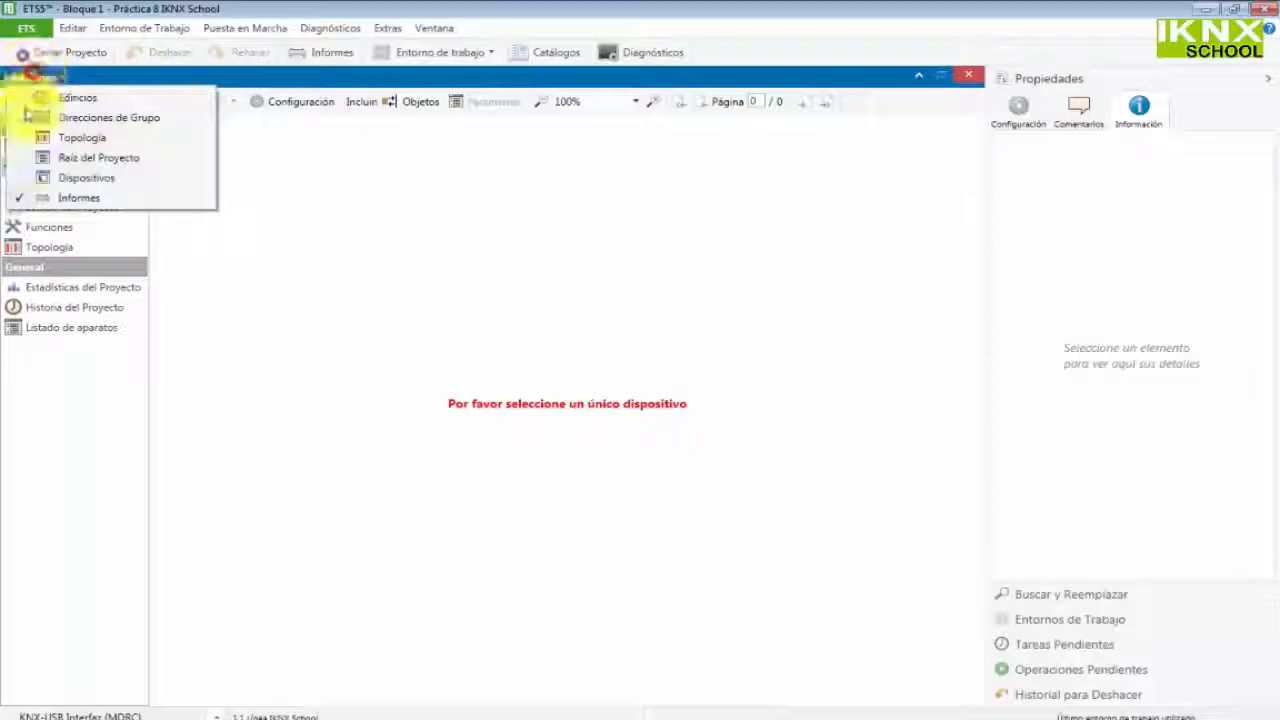
{"action": "left_click", "coordinate": [83, 138]}
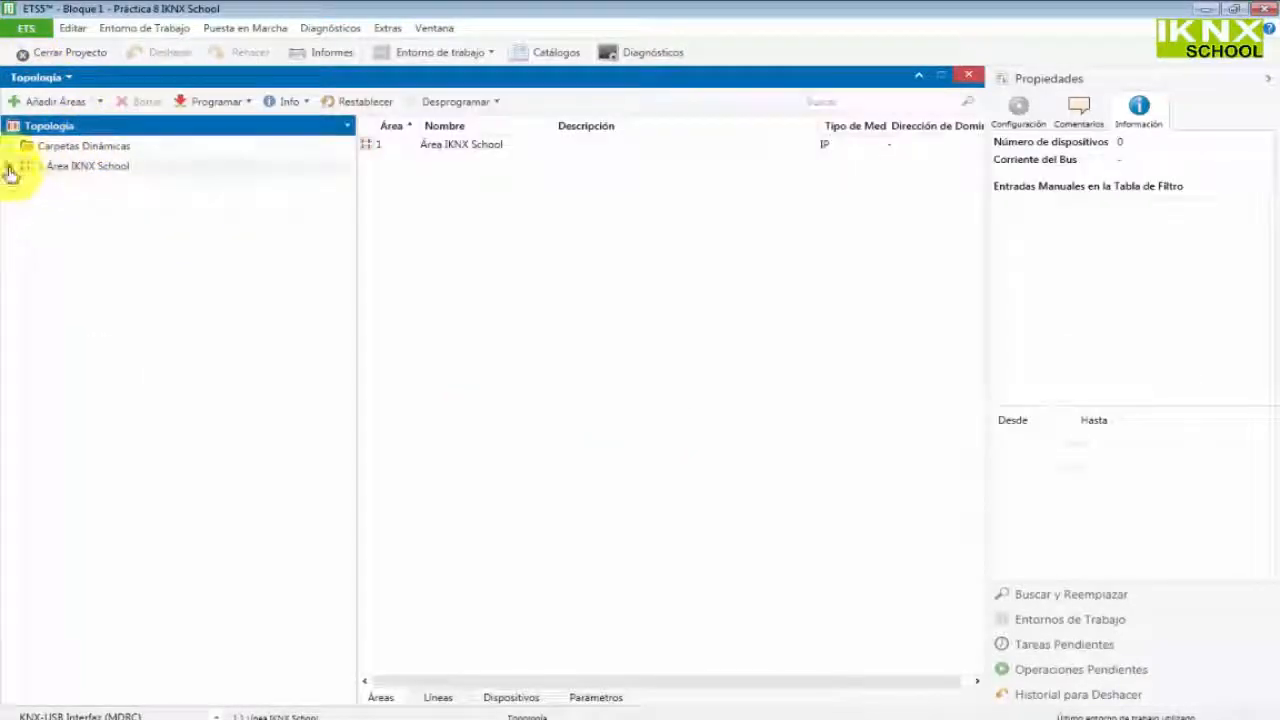
{"action": "left_click", "coordinate": [50, 78]}
{"action": "left_click", "coordinate": [60, 100]}
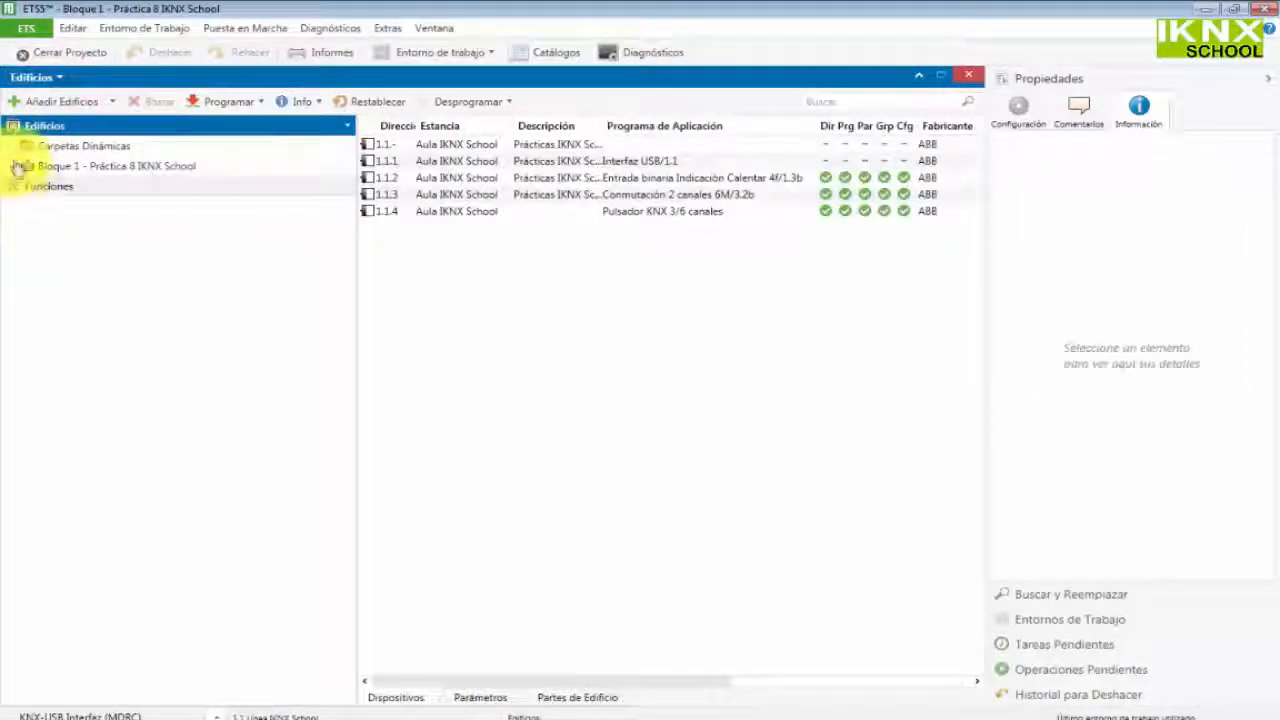
{"action": "left_click", "coordinate": [16, 166]}
{"action": "left_click", "coordinate": [18, 188]}
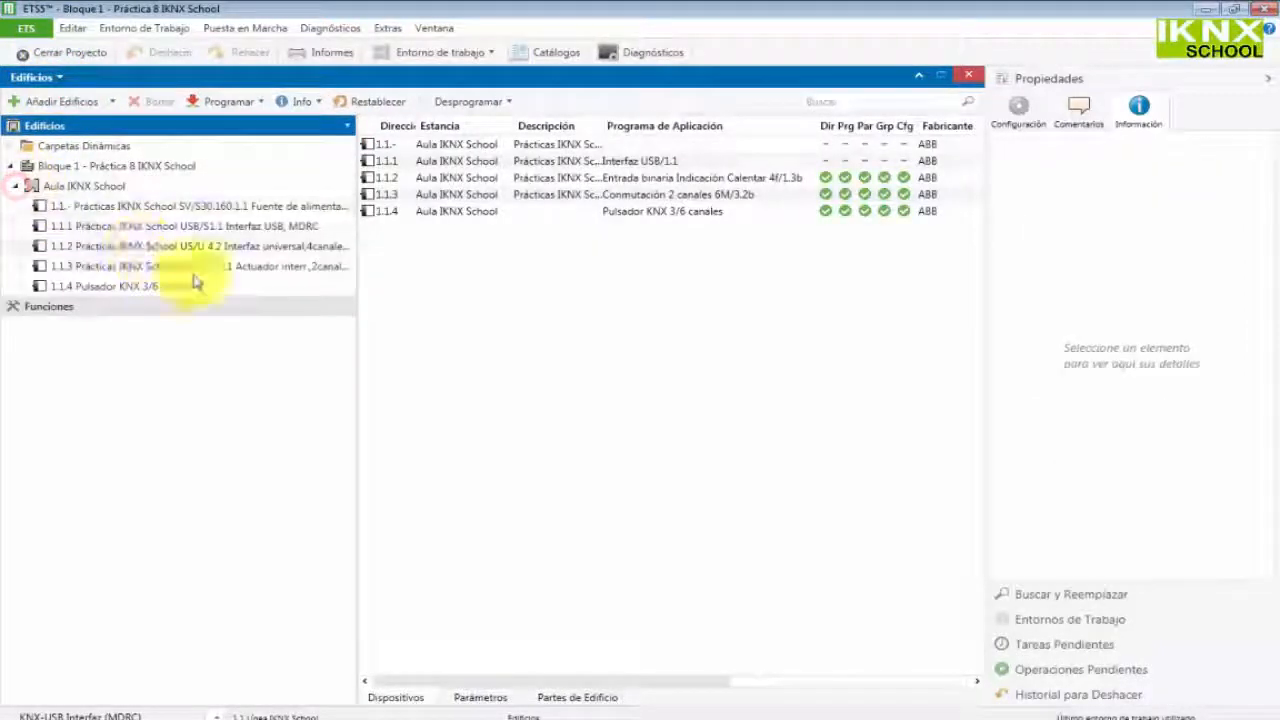
{"action": "left_click", "coordinate": [234, 252]}
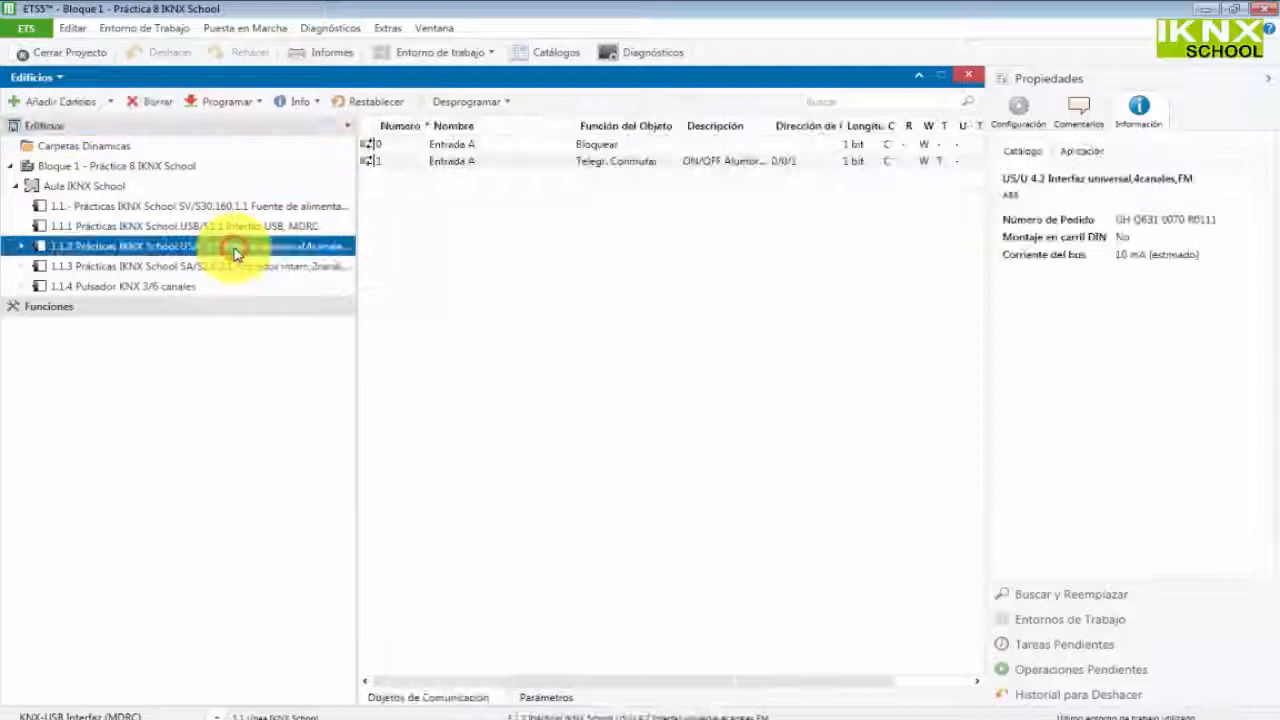
Return to Informes and generate the Dispositivo Individual report for the selected device, reviewing it through the device table
{"action": "left_click", "coordinate": [50, 78]}
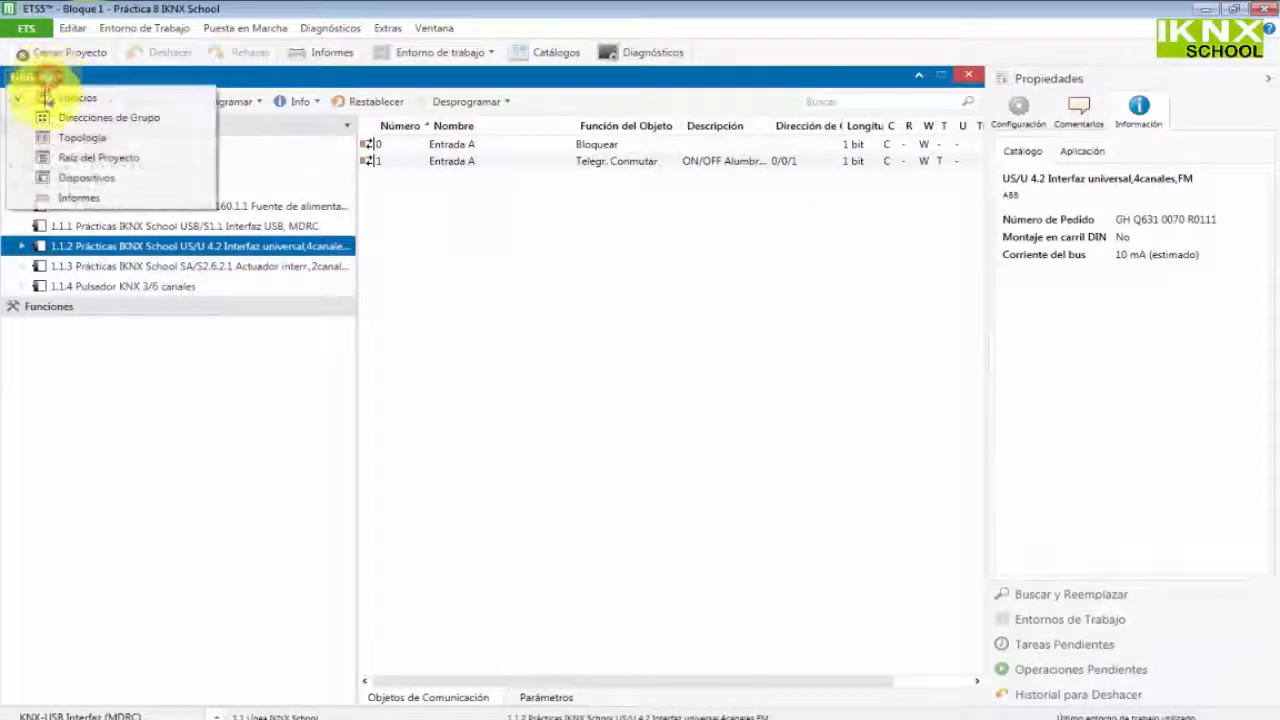
{"action": "left_click", "coordinate": [72, 197]}
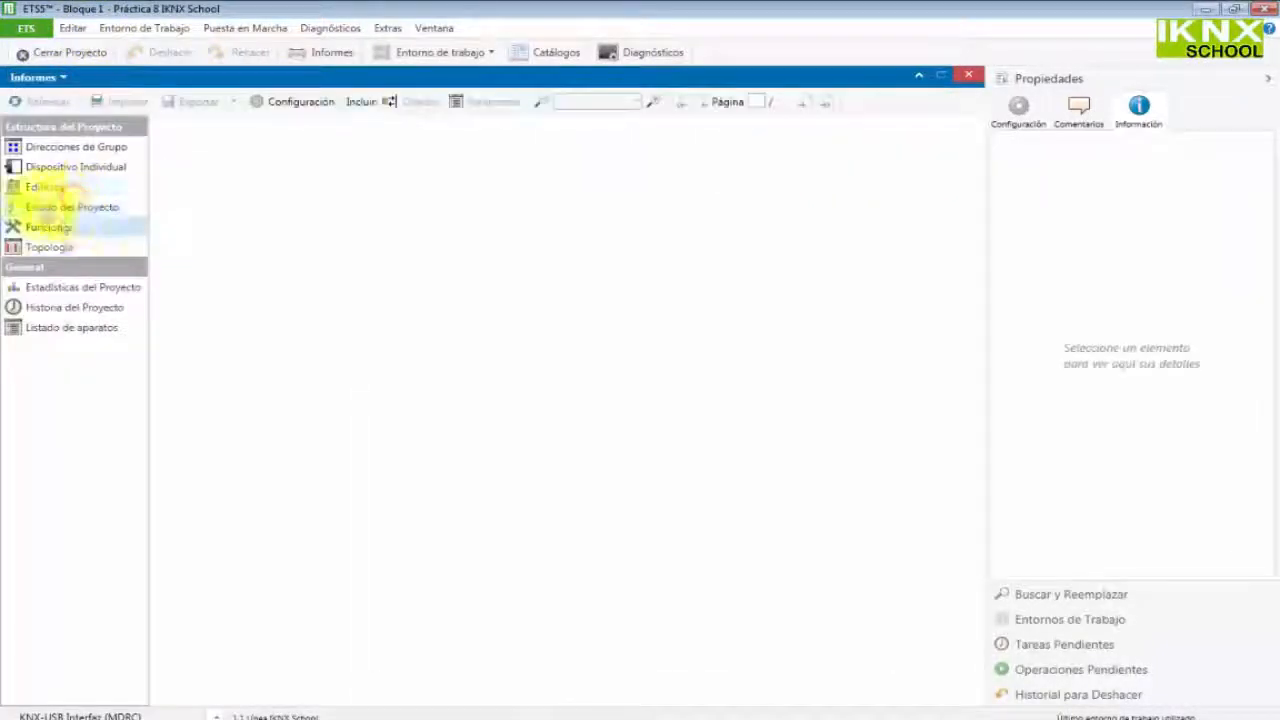
{"action": "left_click", "coordinate": [44, 170]}
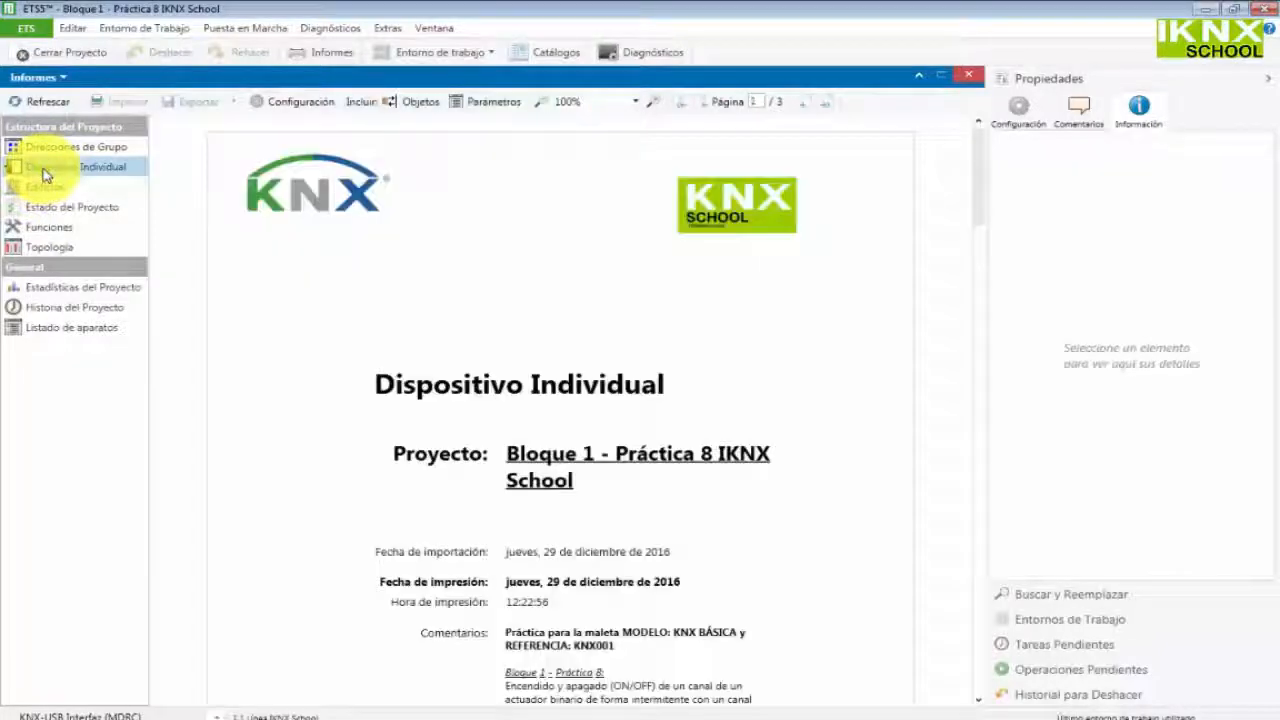
{"action": "scroll", "coordinate": [546, 396], "scroll_direction": "down", "scroll_amount": 10}
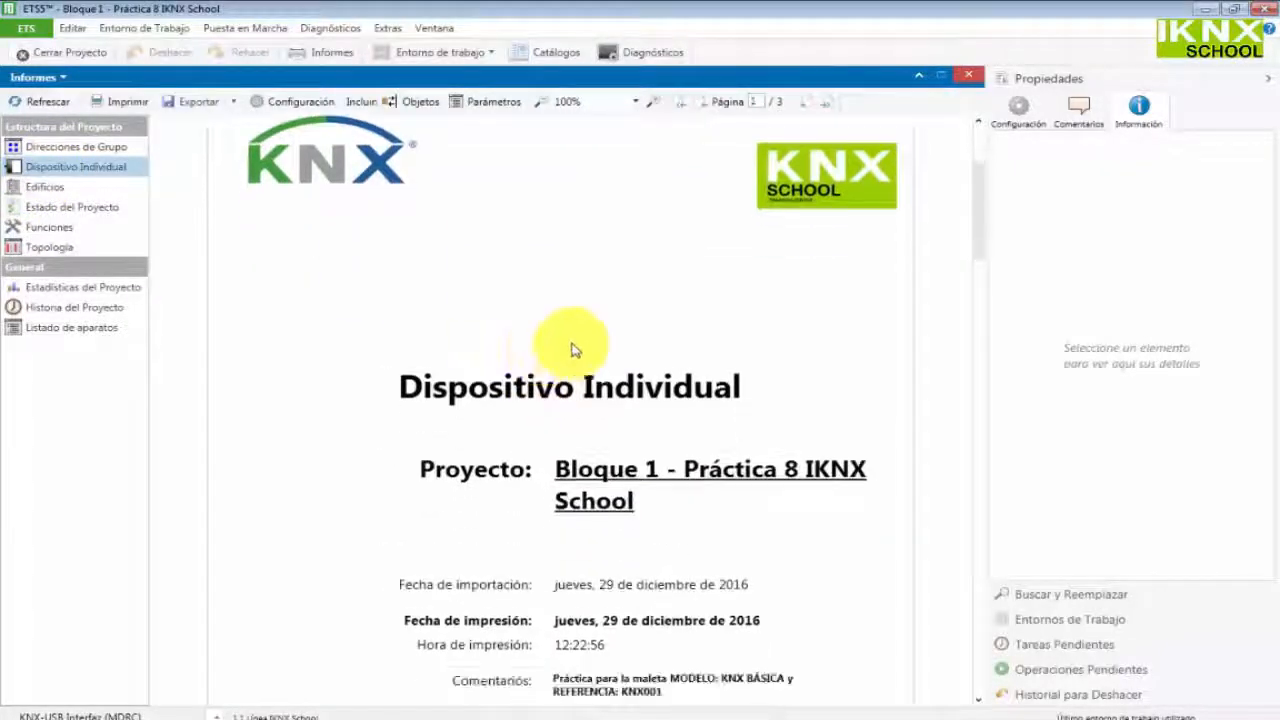
{"action": "scroll", "coordinate": [573, 338], "scroll_direction": "down", "scroll_amount": 5}
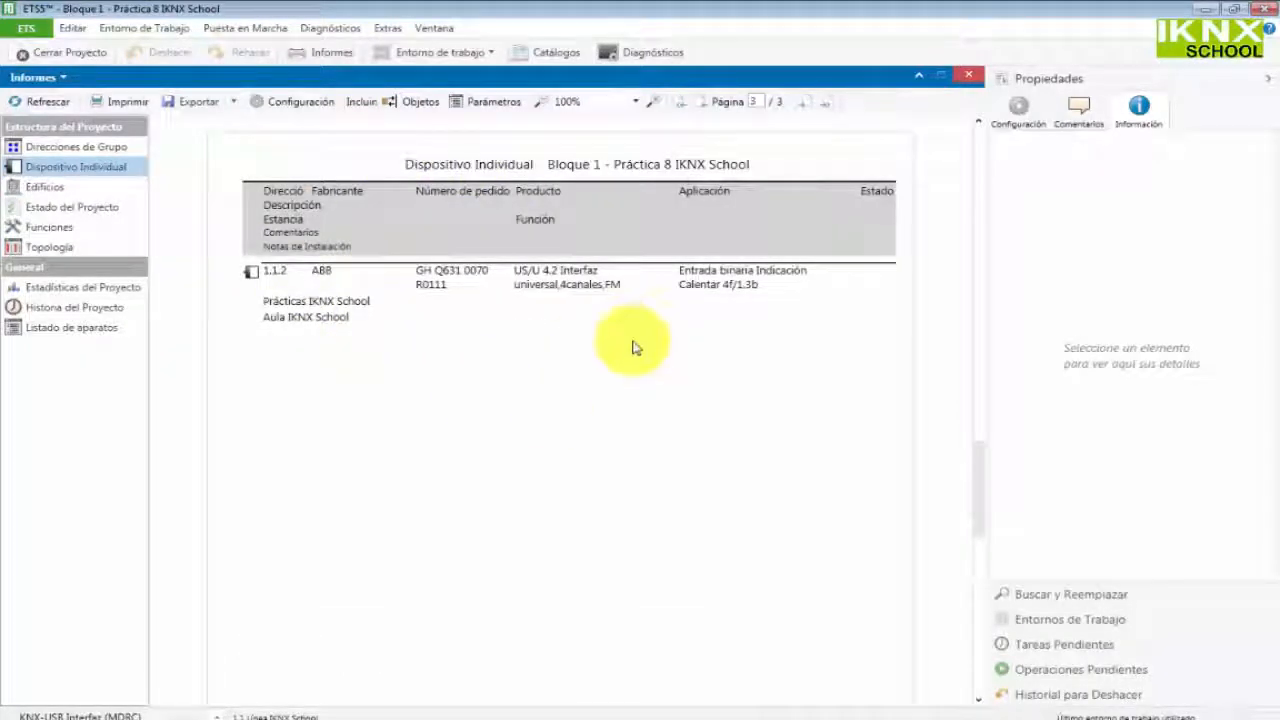
Generate the Edificios report and review it through the table of devices by room
{"action": "left_click", "coordinate": [45, 187]}
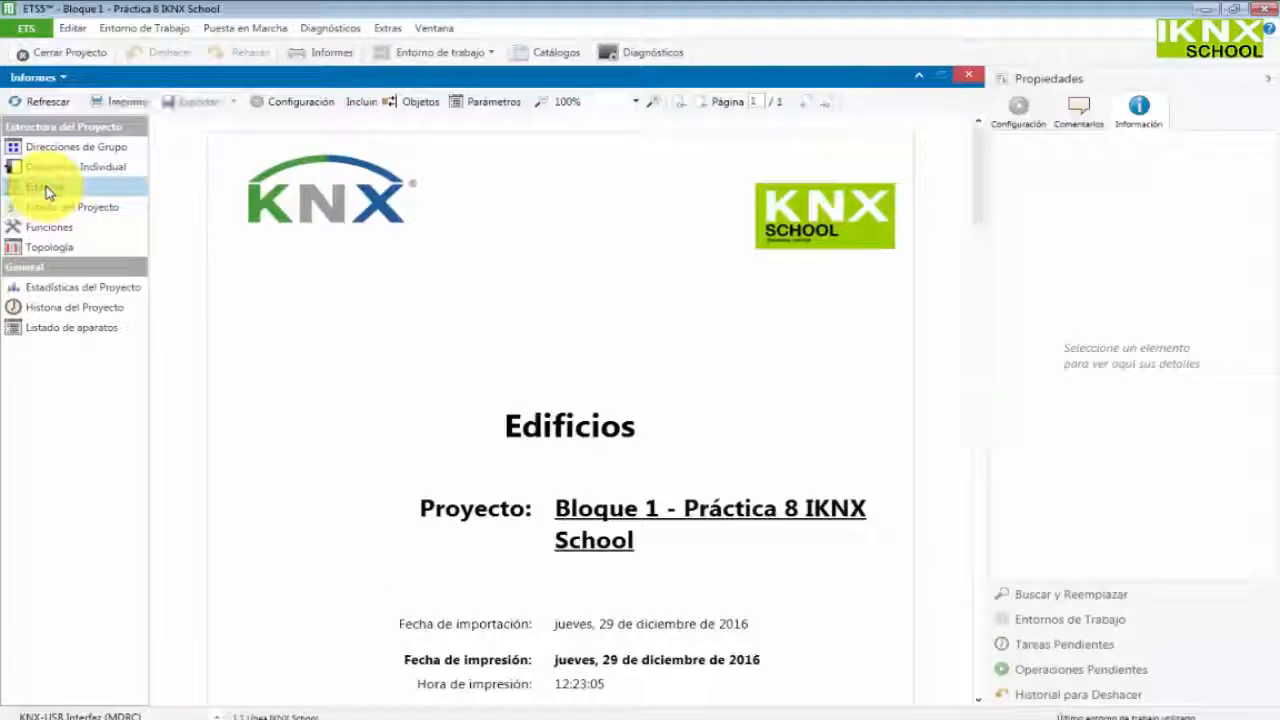
{"action": "scroll", "coordinate": [447, 302], "scroll_direction": "down", "scroll_amount": 10}
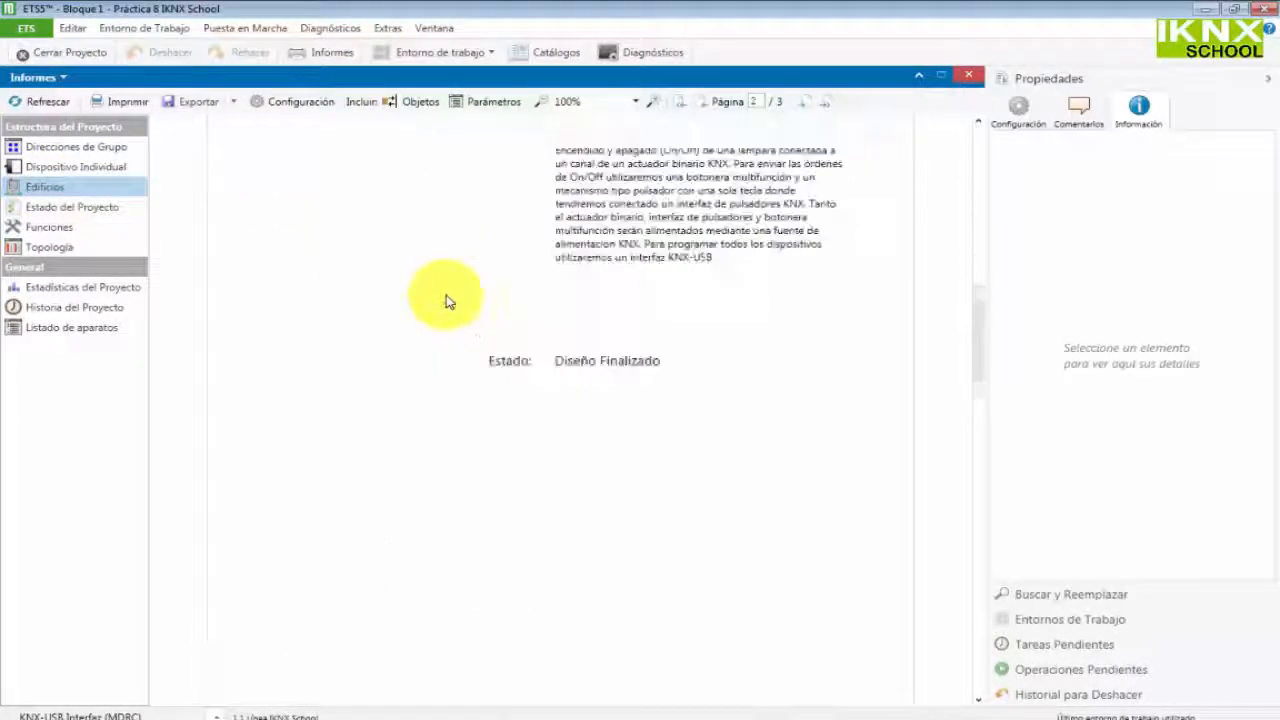
{"action": "scroll", "coordinate": [445, 298], "scroll_direction": "down", "scroll_amount": 5}
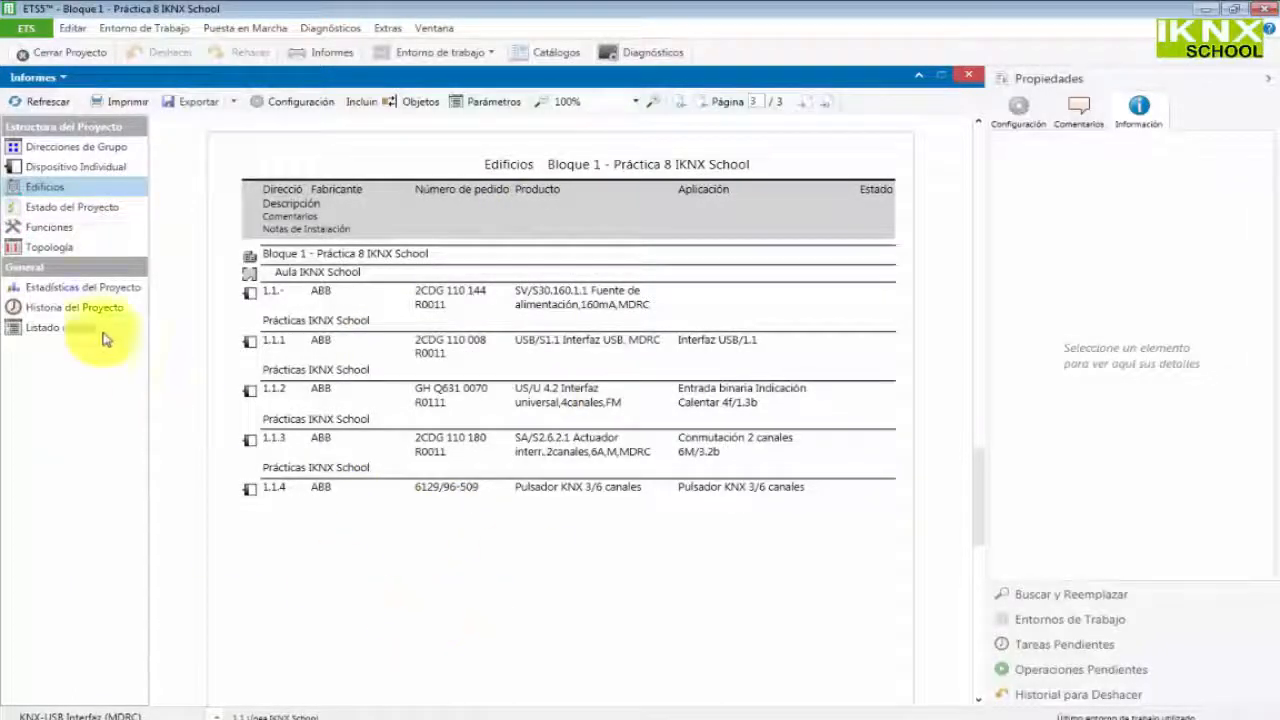
Generate the Estado del Proyecto report and go through it to the topology table on the last page
{"action": "left_click", "coordinate": [86, 208]}
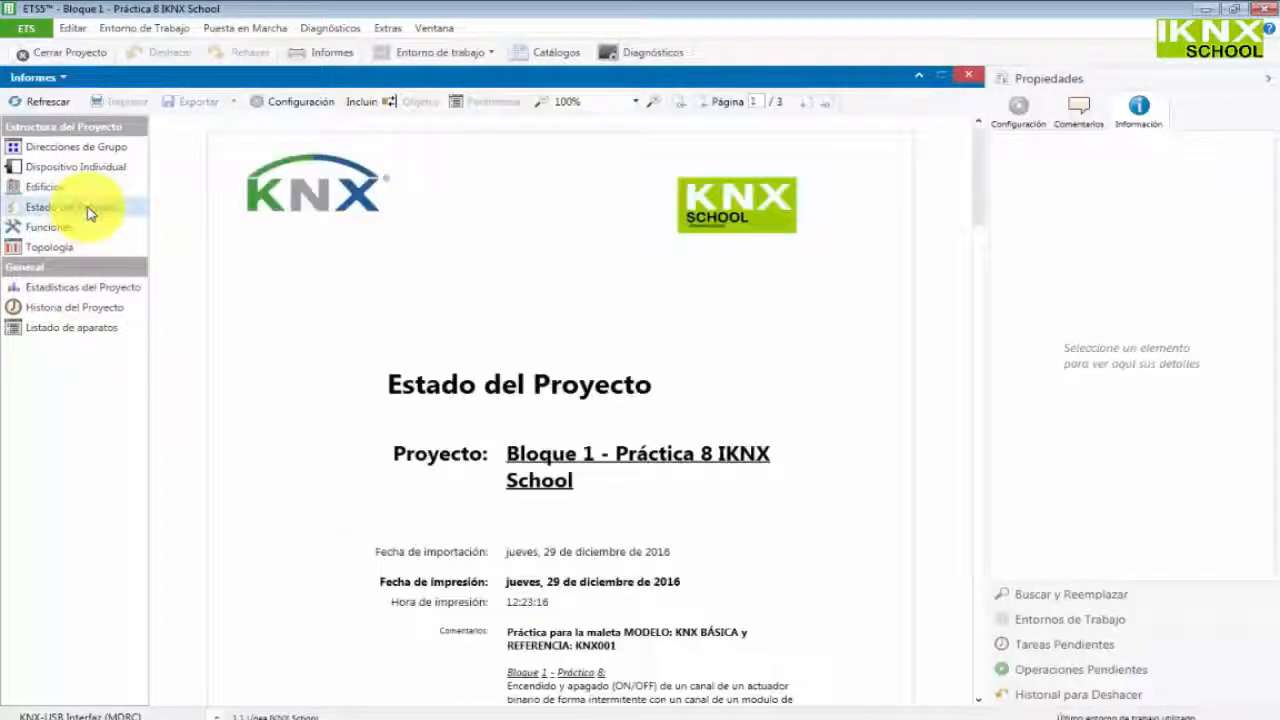
{"action": "scroll", "coordinate": [505, 358], "scroll_direction": "down", "scroll_amount": 10}
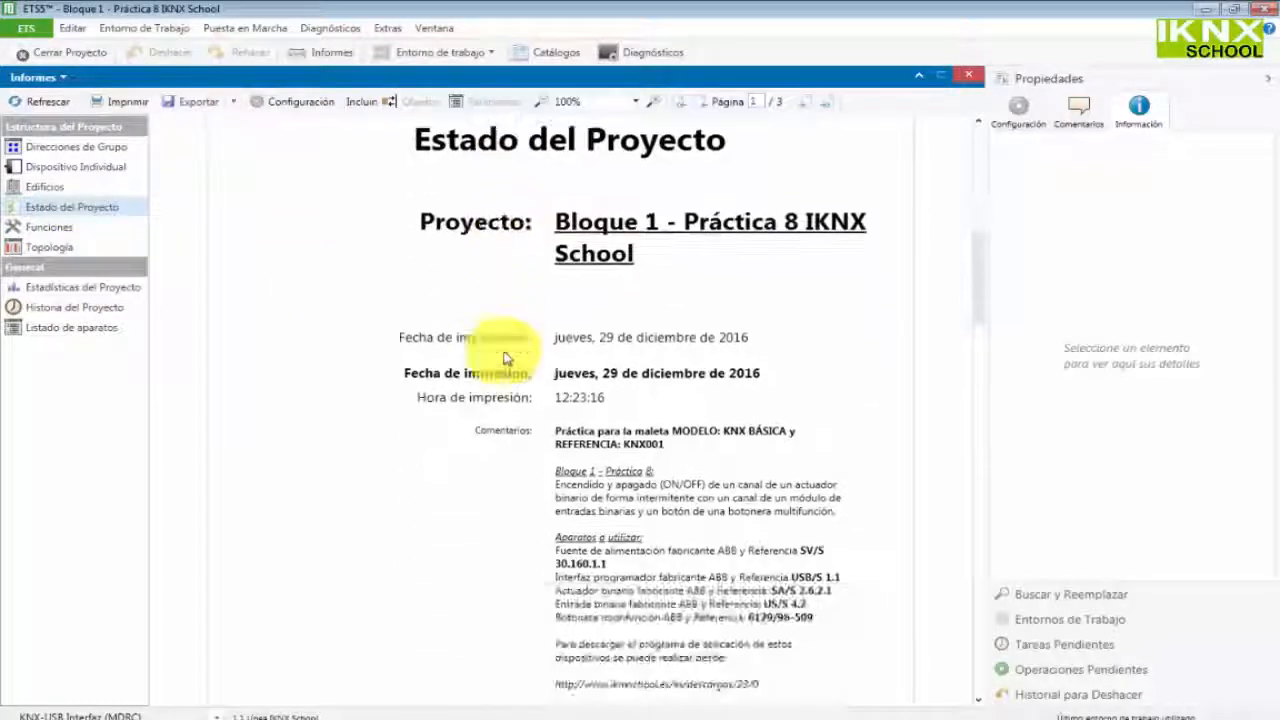
{"action": "scroll", "coordinate": [505, 358], "scroll_direction": "down", "scroll_amount": 8}
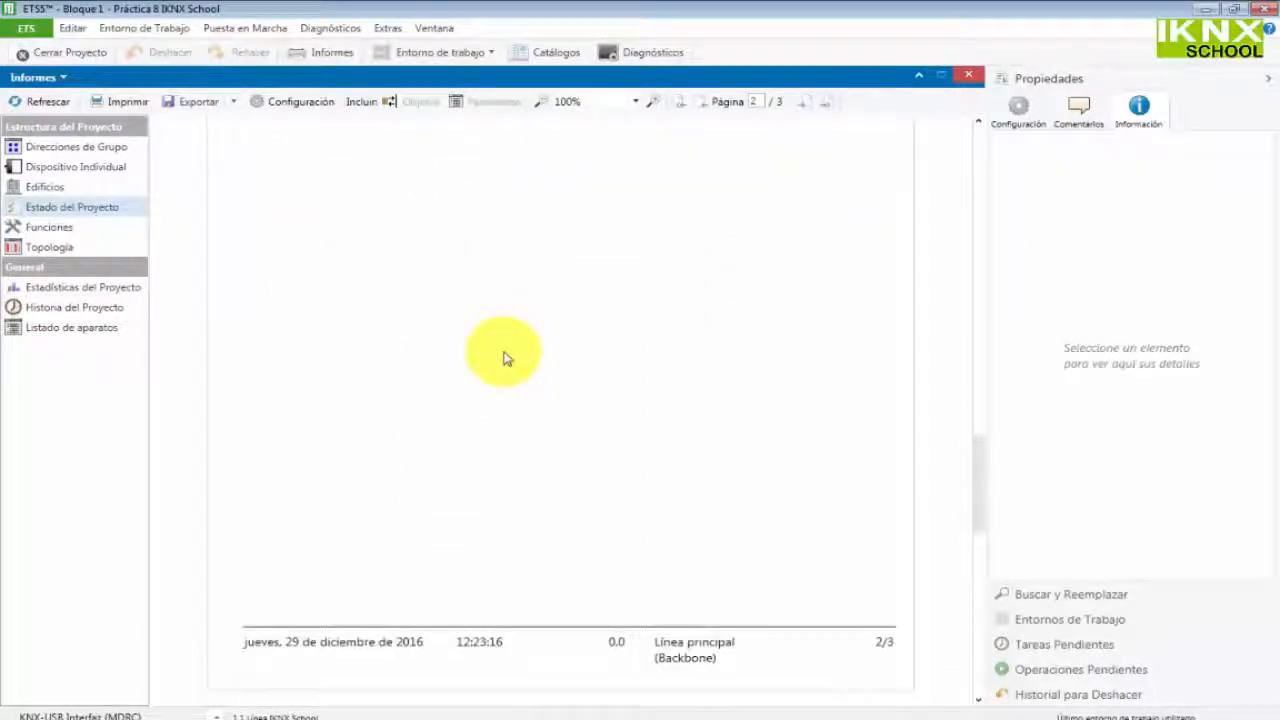
{"action": "scroll", "coordinate": [505, 358], "scroll_direction": "down", "scroll_amount": 4}
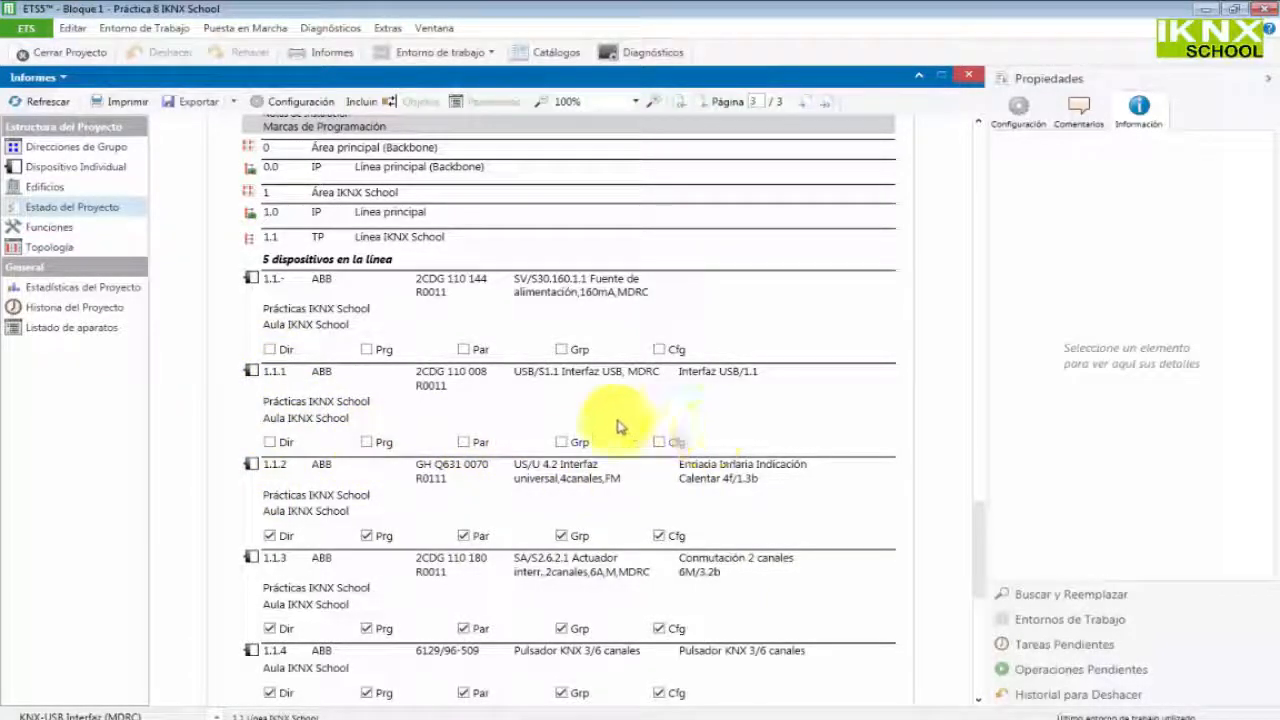
Examine the Dir, Prg, Par, Grp and Cfg programming marks of each device on the line in the project status report
{"action": "scroll", "coordinate": [707, 446], "scroll_direction": "down", "scroll_amount": 5}
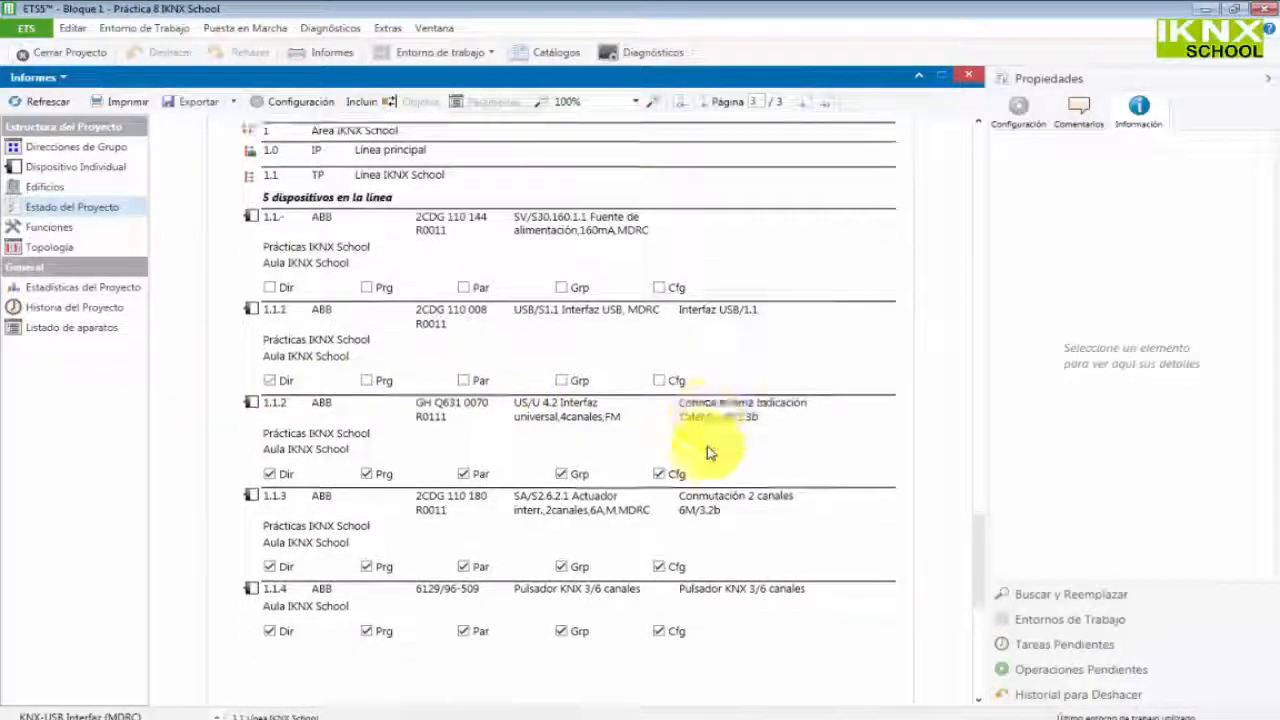
{"action": "scroll", "coordinate": [707, 446], "scroll_direction": "up", "scroll_amount": 3}
{"action": "scroll", "coordinate": [707, 450], "scroll_direction": "up", "scroll_amount": 3}
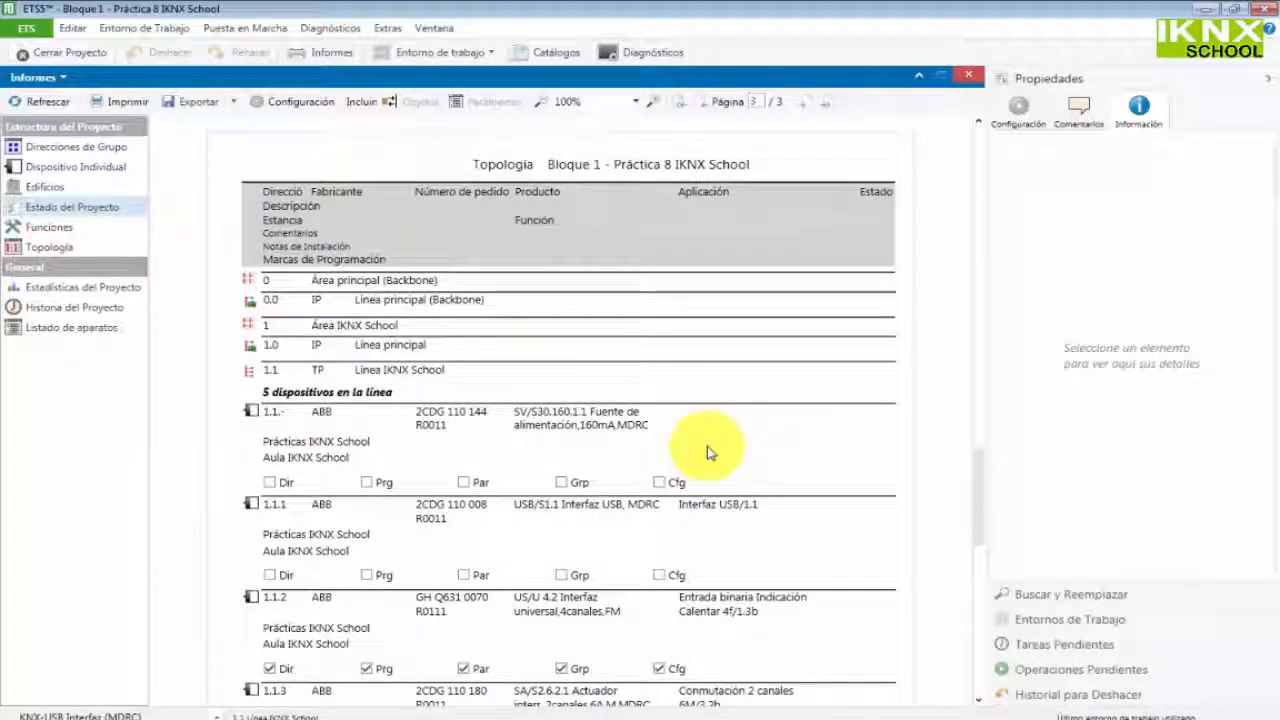
{"action": "scroll", "coordinate": [707, 450], "scroll_direction": "down", "scroll_amount": 3}
{"action": "scroll", "coordinate": [707, 452], "scroll_direction": "down", "scroll_amount": 2}
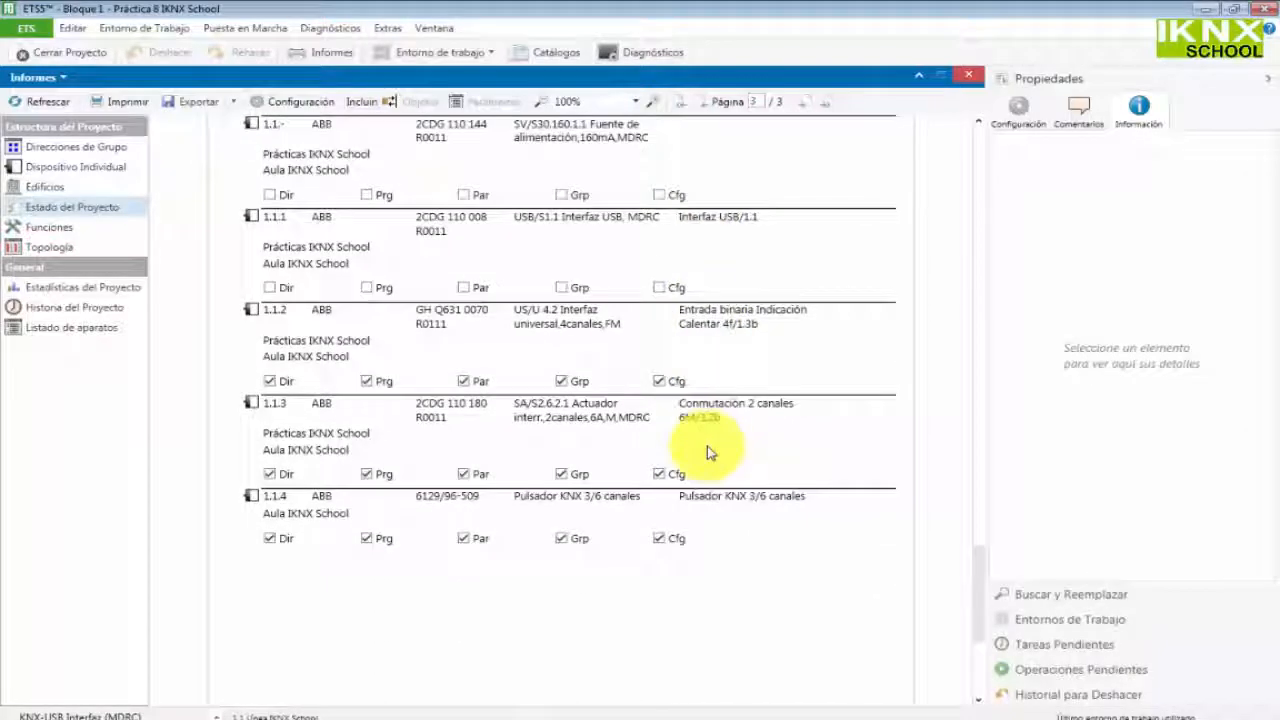
{"action": "scroll", "coordinate": [707, 452], "scroll_direction": "down", "scroll_amount": 1}
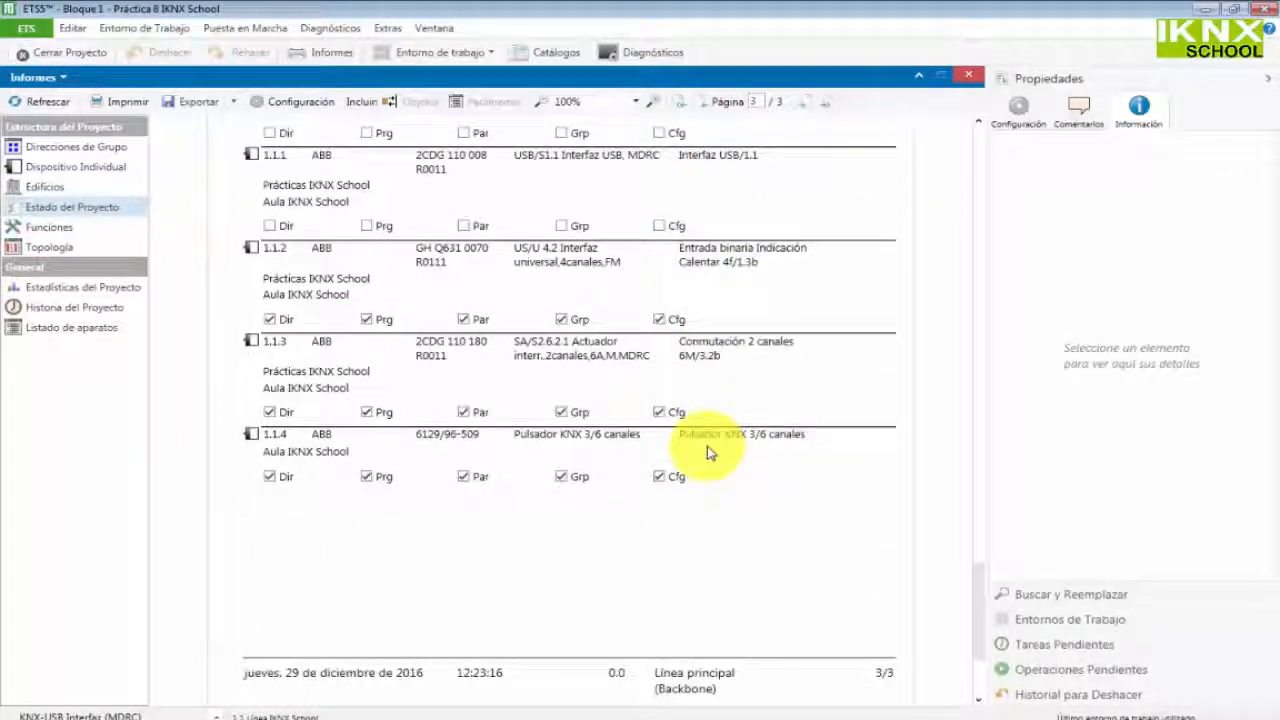
{"action": "scroll", "coordinate": [707, 453], "scroll_direction": "up", "scroll_amount": 2}
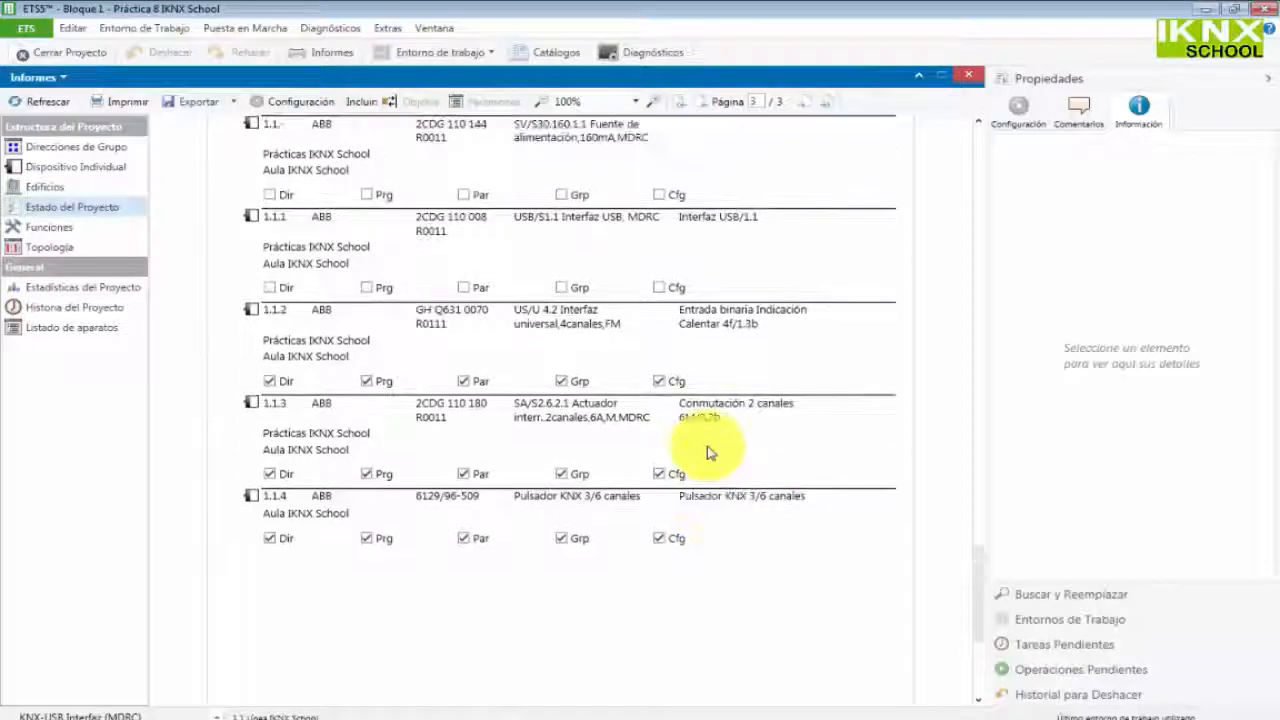
{"action": "scroll", "coordinate": [707, 452], "scroll_direction": "up", "scroll_amount": 3}
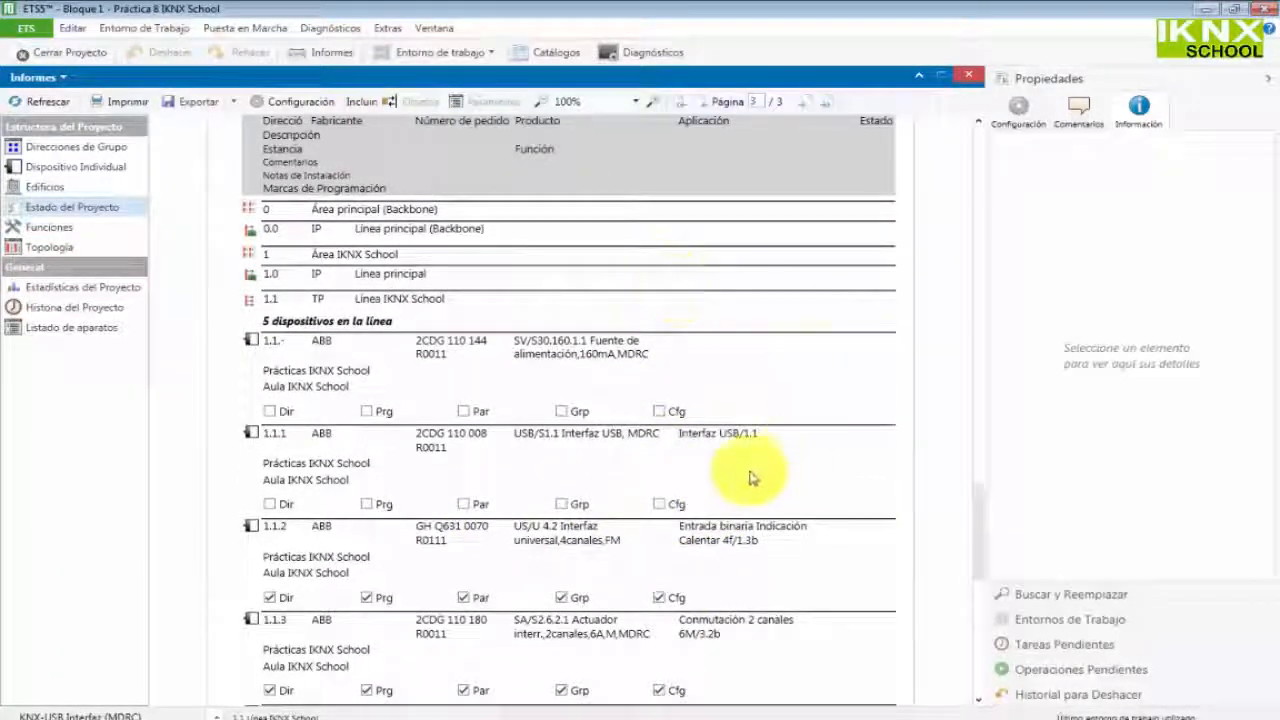
{"action": "scroll", "coordinate": [745, 450], "scroll_direction": "down", "scroll_amount": 4}
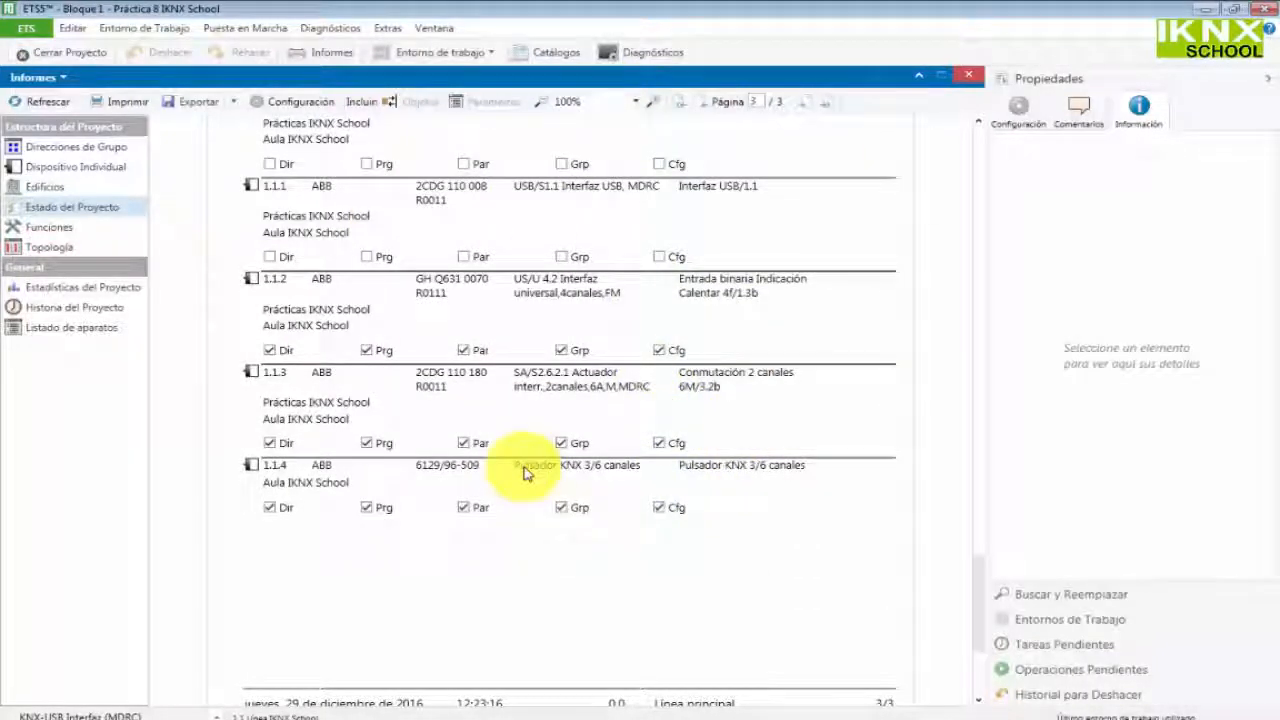
Generate the Funciones report and the Topología report, reviewing the latter through the table of devices on the line
{"action": "left_click", "coordinate": [57, 228]}
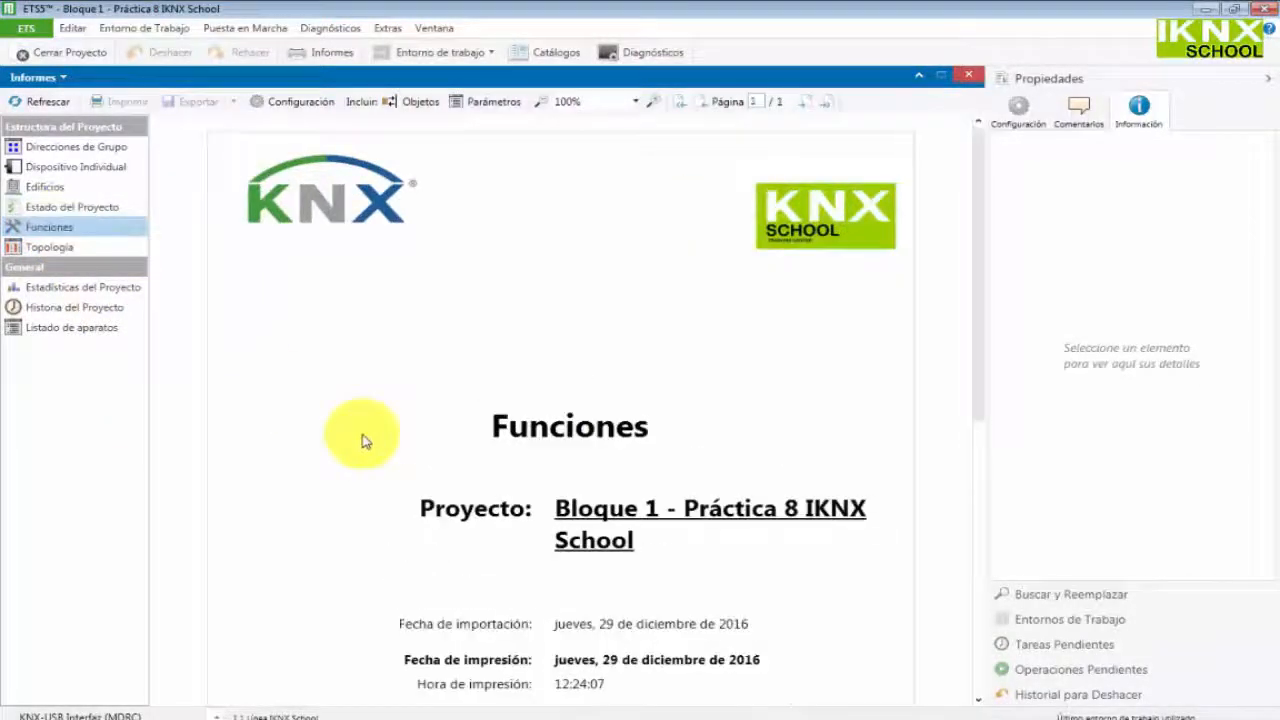
{"action": "scroll", "coordinate": [360, 437], "scroll_direction": "down", "scroll_amount": 5}
{"action": "left_click", "coordinate": [58, 252]}
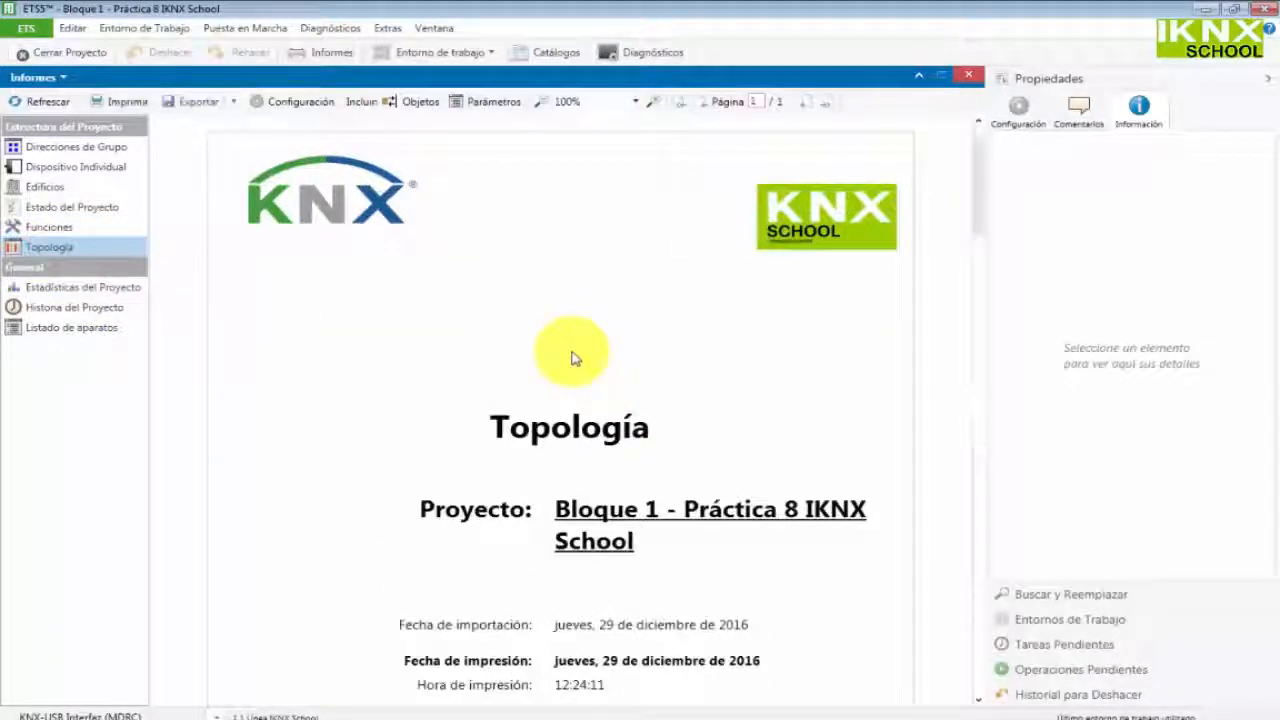
{"action": "scroll", "coordinate": [575, 350], "scroll_direction": "down", "scroll_amount": 10}
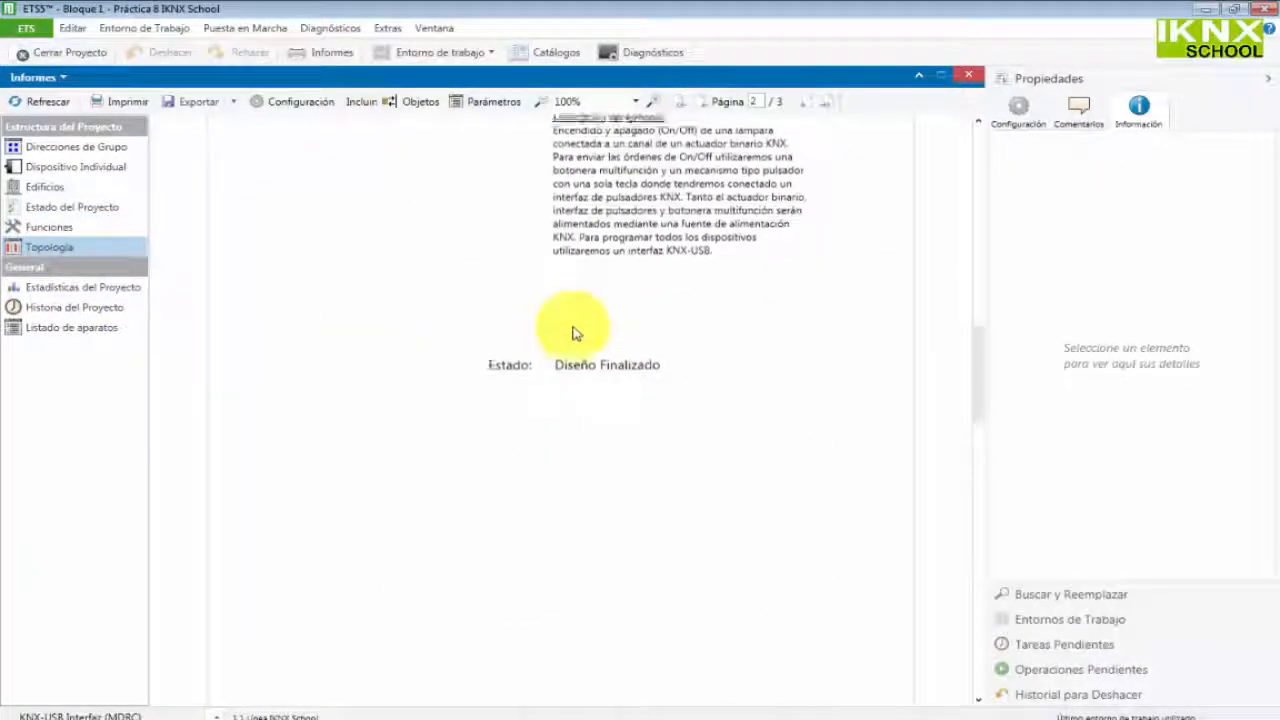
{"action": "scroll", "coordinate": [575, 333], "scroll_direction": "down", "scroll_amount": 10}
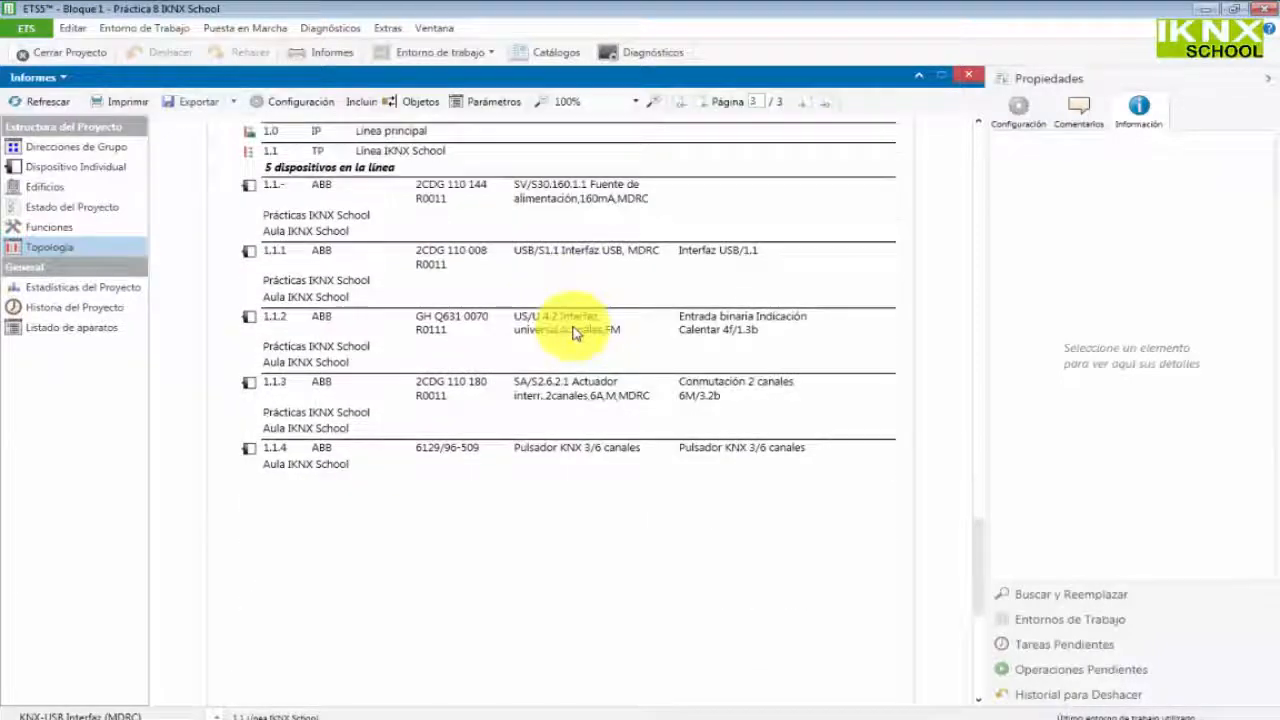
Generate the Estadísticas del Proyecto and Listado de aparatos reports, reviewing the device list through the product table on its last page
{"action": "left_click", "coordinate": [100, 290]}
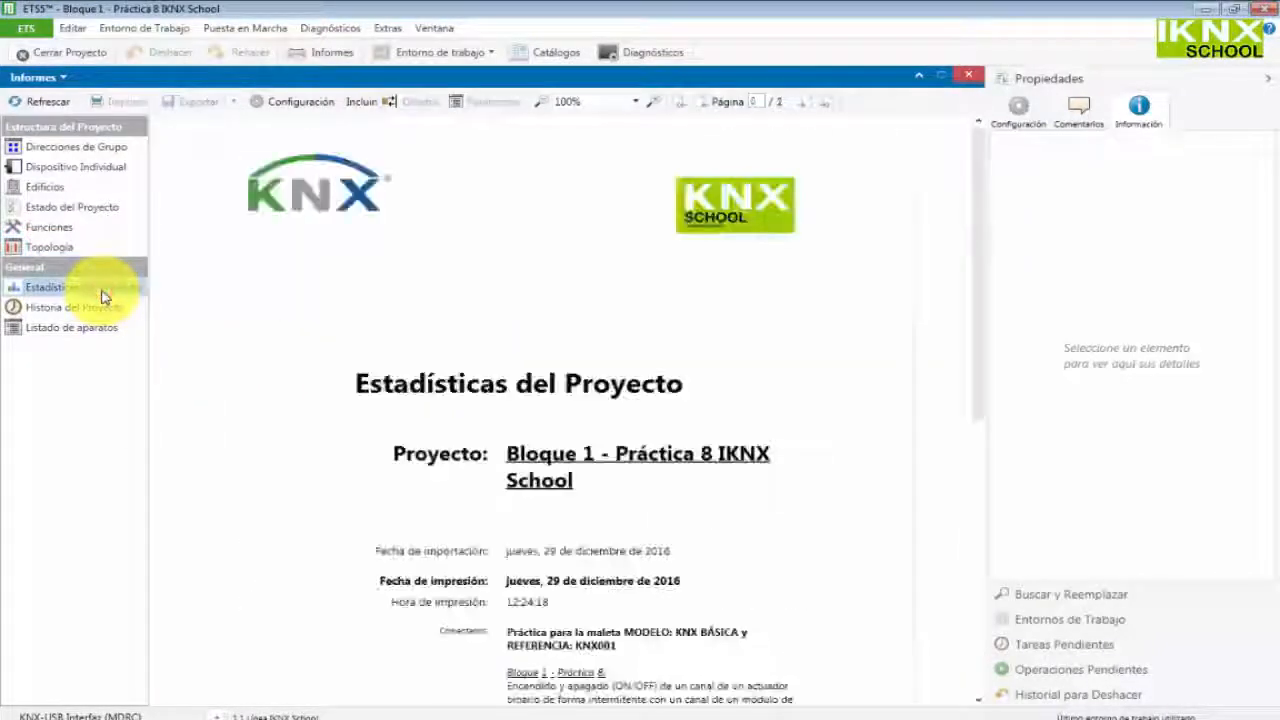
{"action": "scroll", "coordinate": [493, 303], "scroll_direction": "down", "scroll_amount": 6}
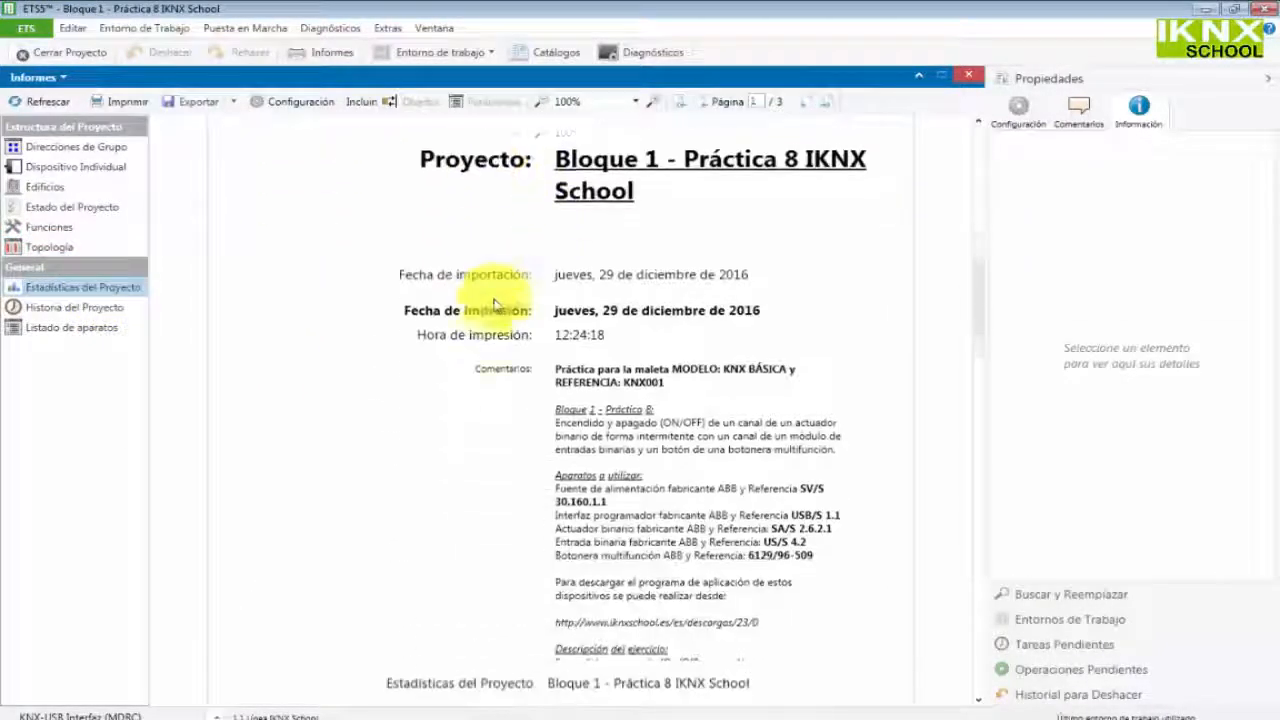
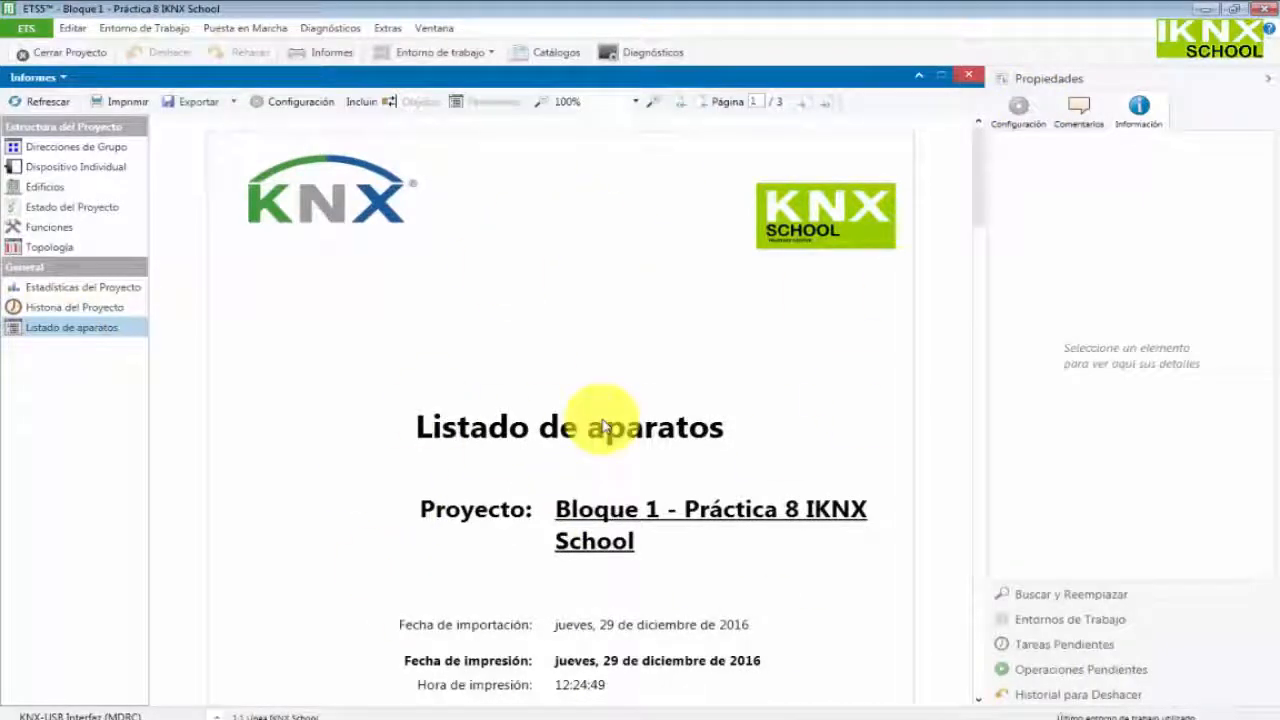
{"action": "scroll", "coordinate": [610, 435], "scroll_direction": "down", "scroll_amount": 10}
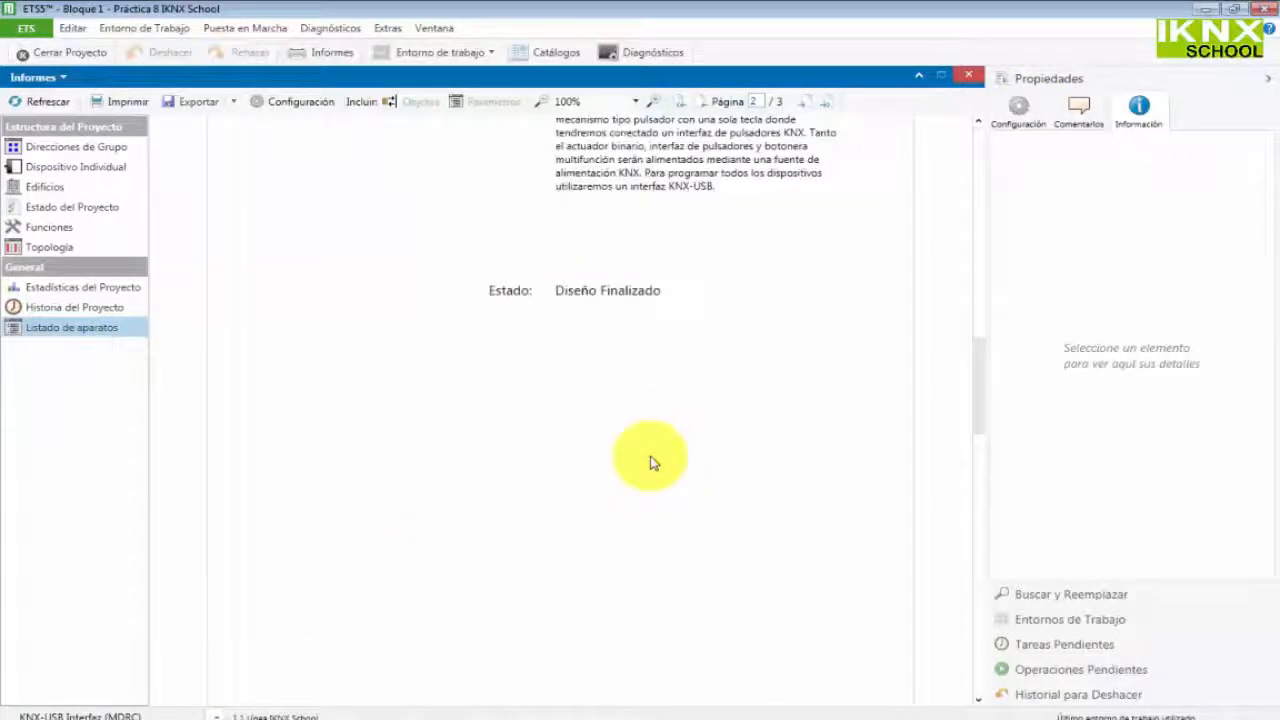
{"action": "scroll", "coordinate": [650, 462], "scroll_direction": "down", "scroll_amount": 5}
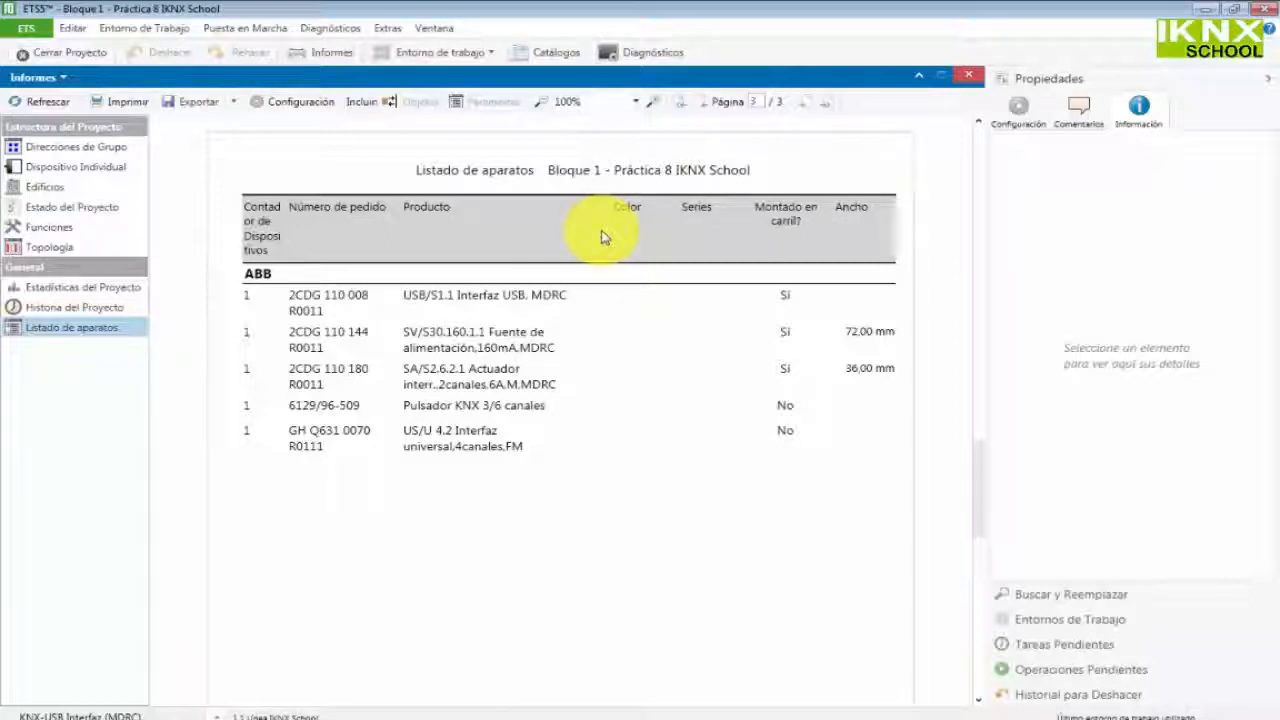
Look through the paper formats available in the report configuration and accept it with A4 kept as the format
{"action": "left_click", "coordinate": [287, 103]}
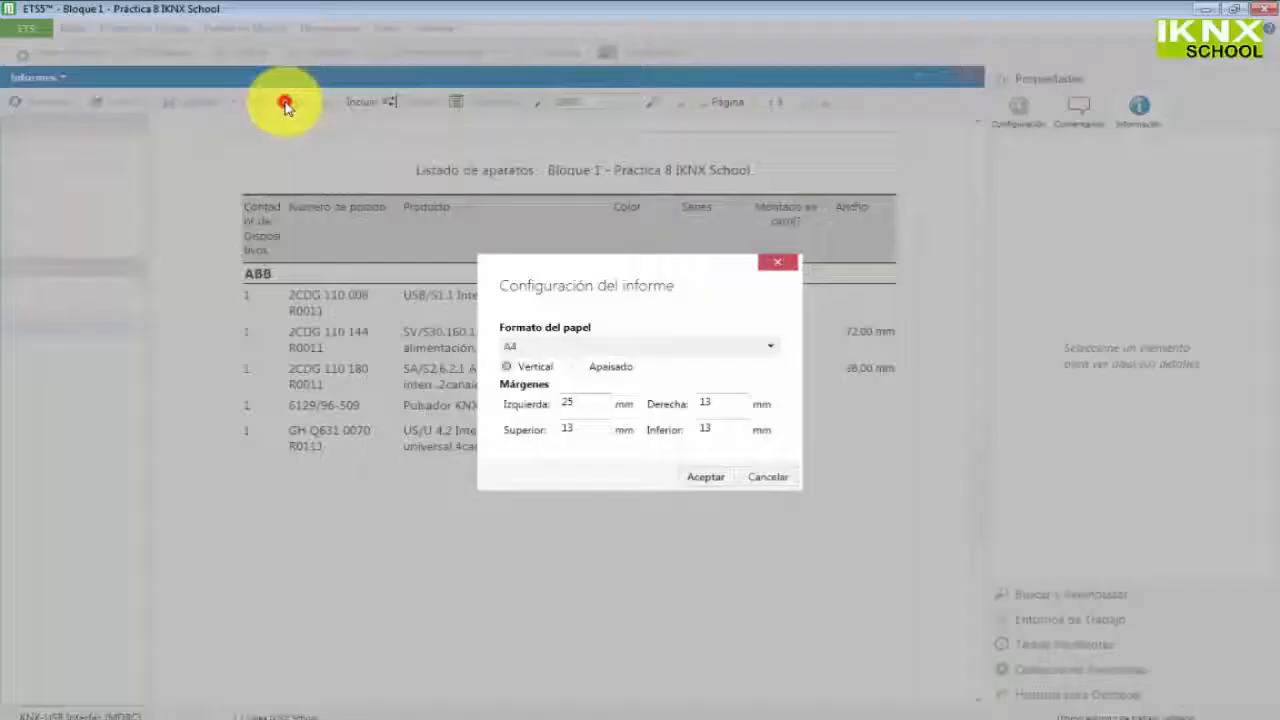
{"action": "left_click", "coordinate": [763, 347]}
{"action": "left_click", "coordinate": [765, 350]}
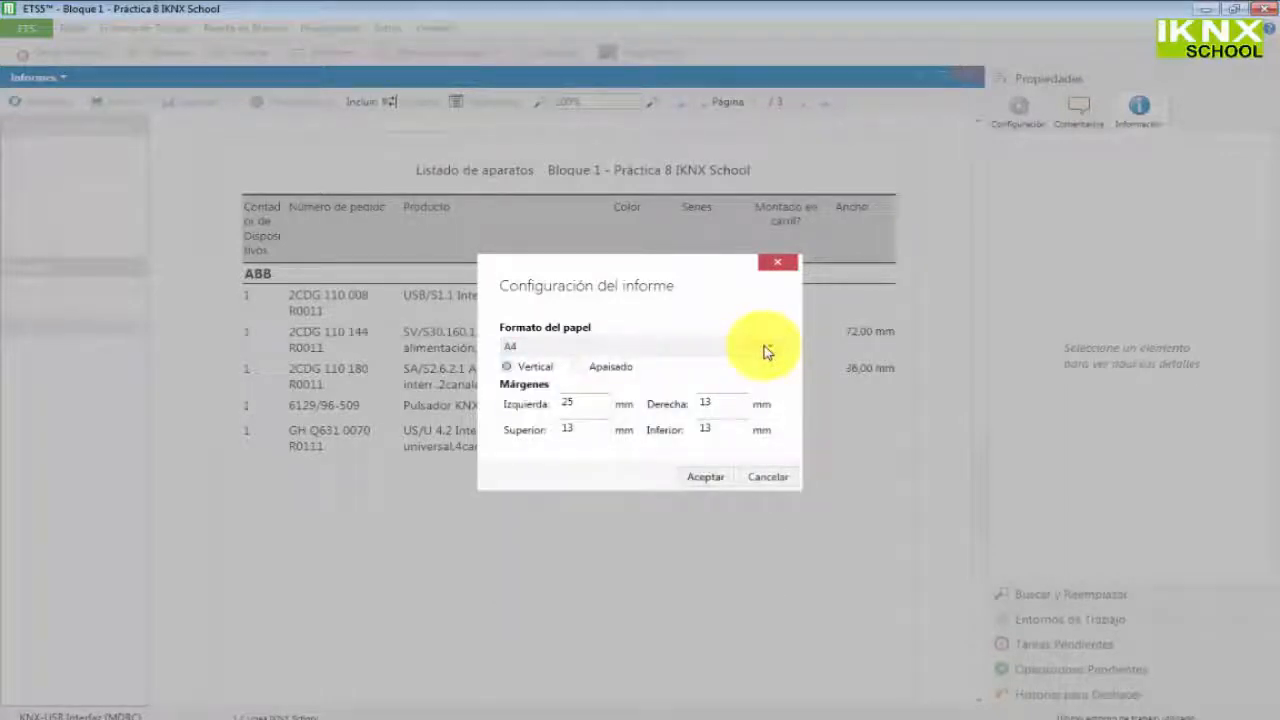
{"action": "left_click", "coordinate": [764, 348]}
{"action": "left_click", "coordinate": [764, 348]}
{"action": "left_click", "coordinate": [764, 348]}
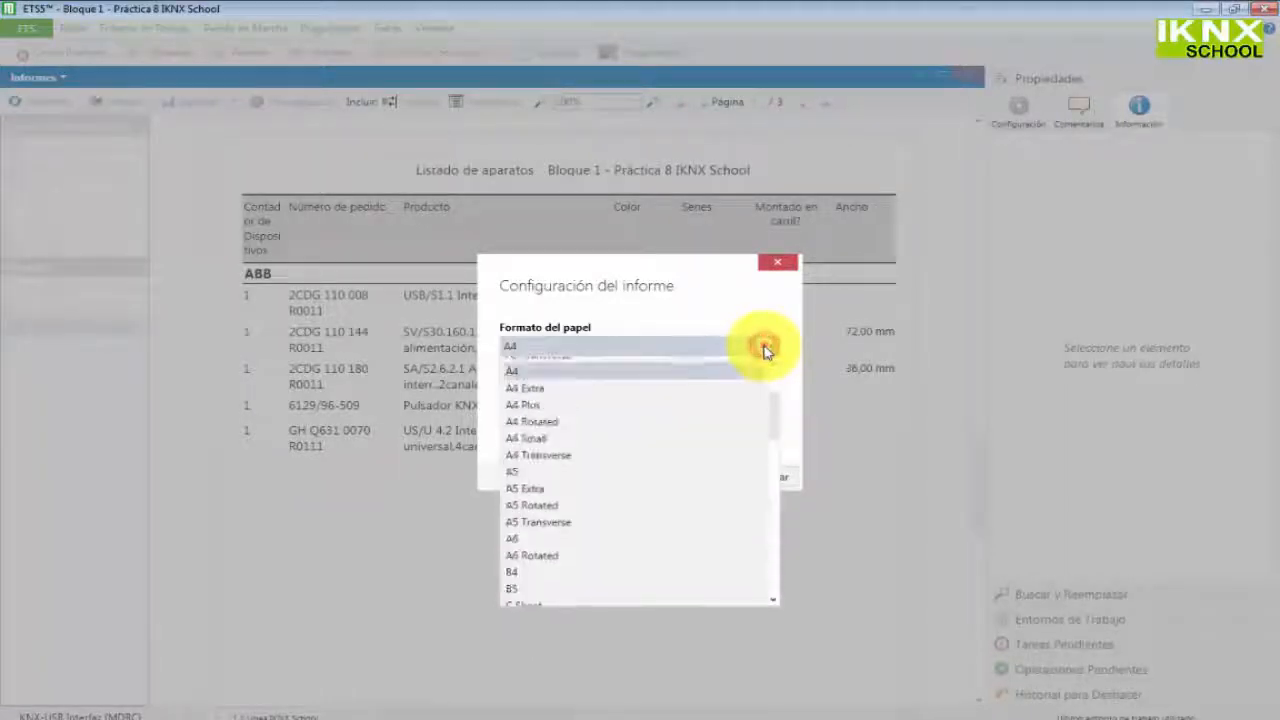
{"action": "left_click", "coordinate": [765, 348]}
{"action": "left_click", "coordinate": [765, 350]}
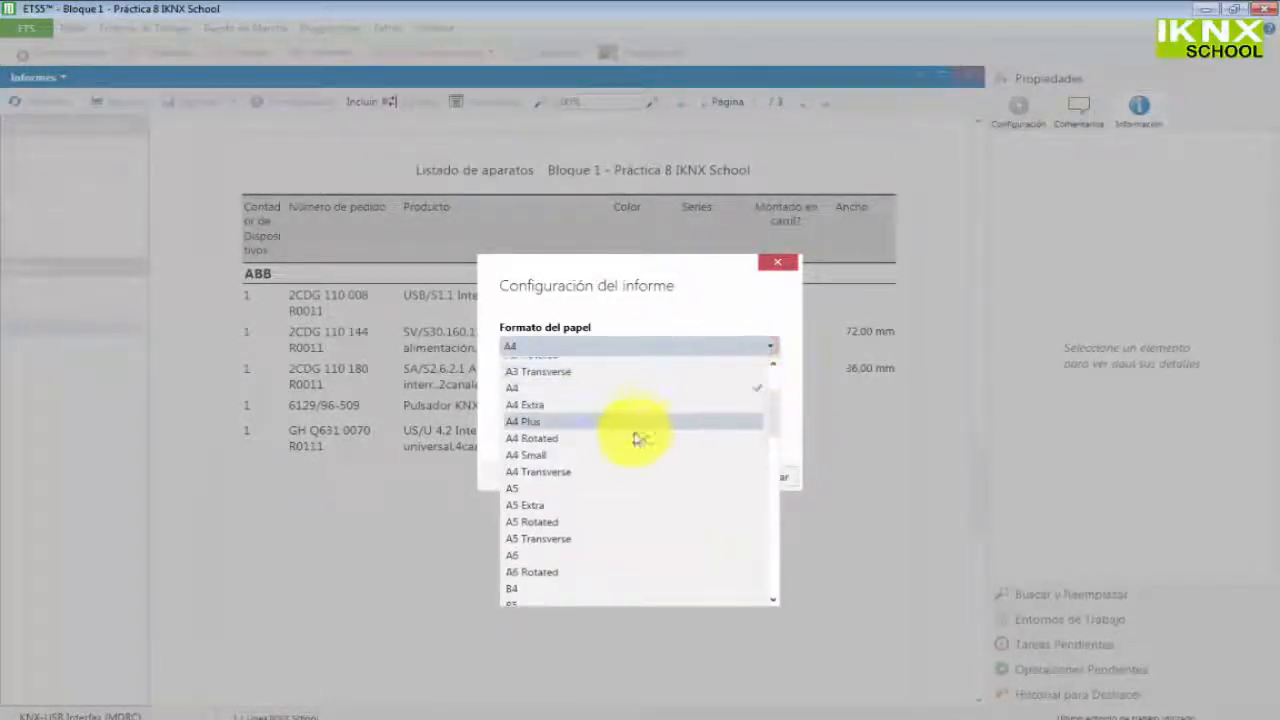
{"action": "scroll", "coordinate": [625, 455], "scroll_direction": "down", "scroll_amount": 3}
{"action": "scroll", "coordinate": [625, 455], "scroll_direction": "down", "scroll_amount": 10}
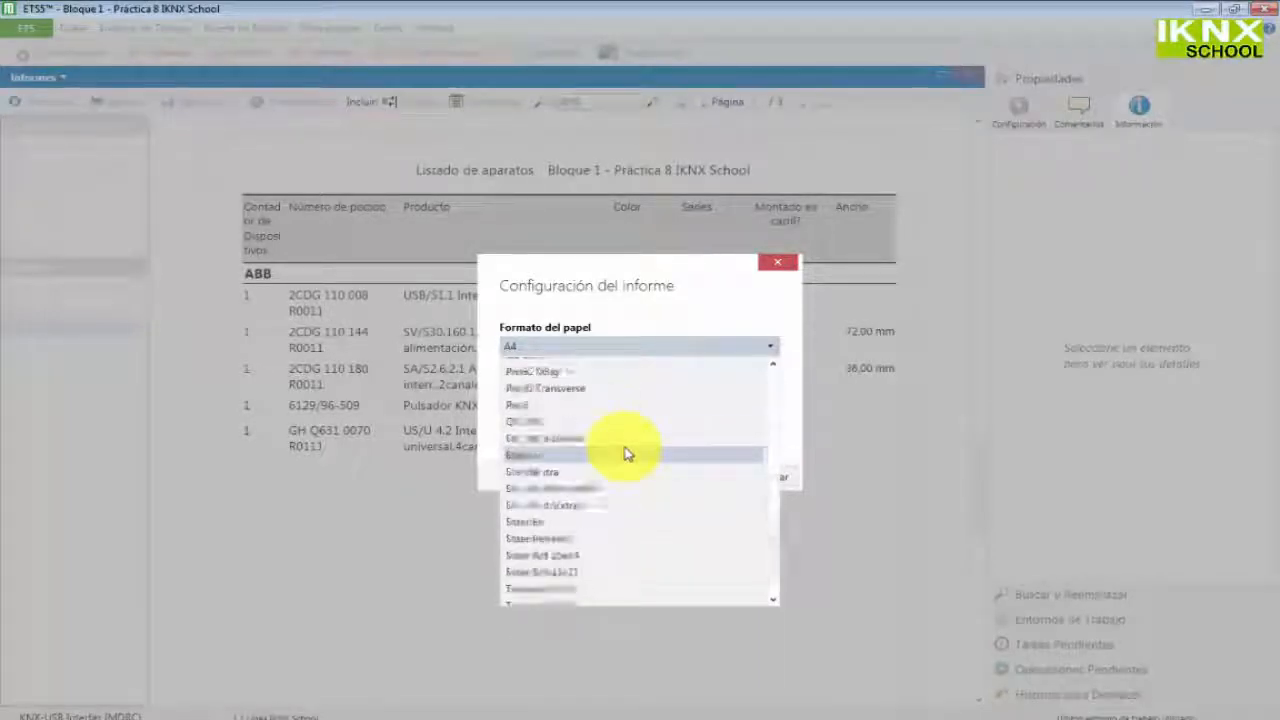
{"action": "left_click", "coordinate": [777, 282]}
{"action": "left_click", "coordinate": [716, 482]}
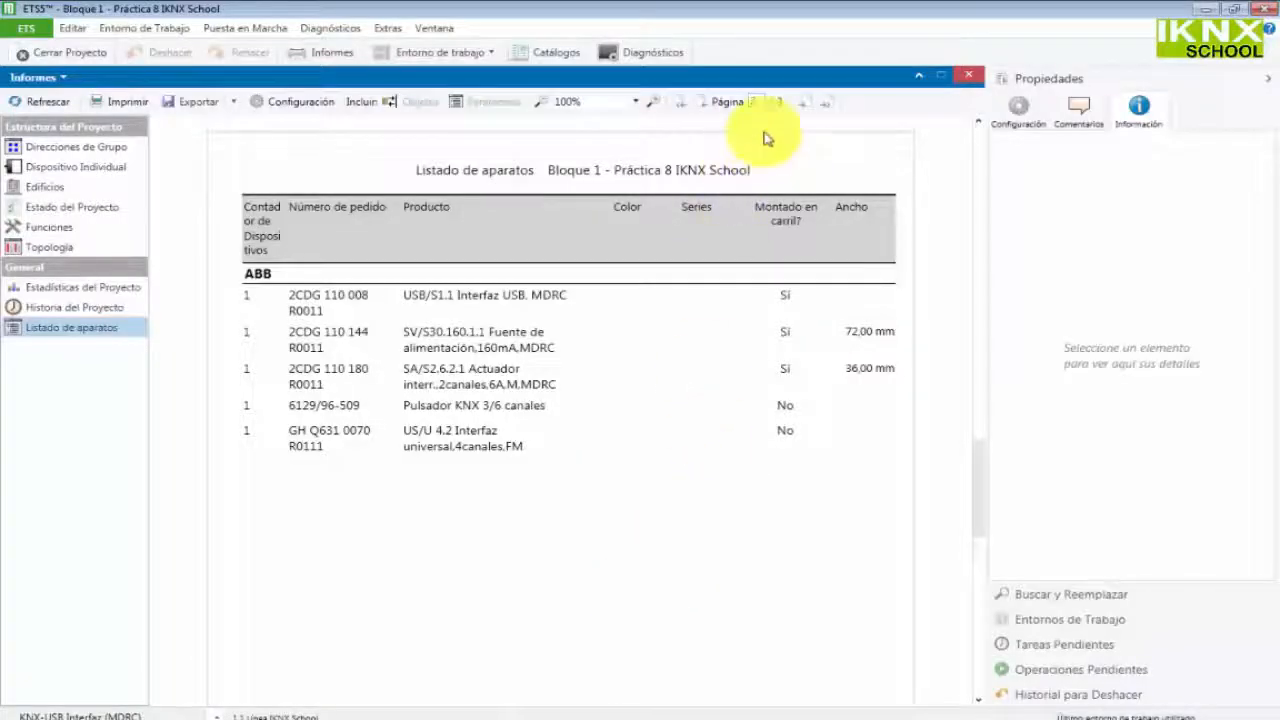
Page through the Listado de aparatos report and return to its cover page
{"action": "left_click", "coordinate": [806, 103]}
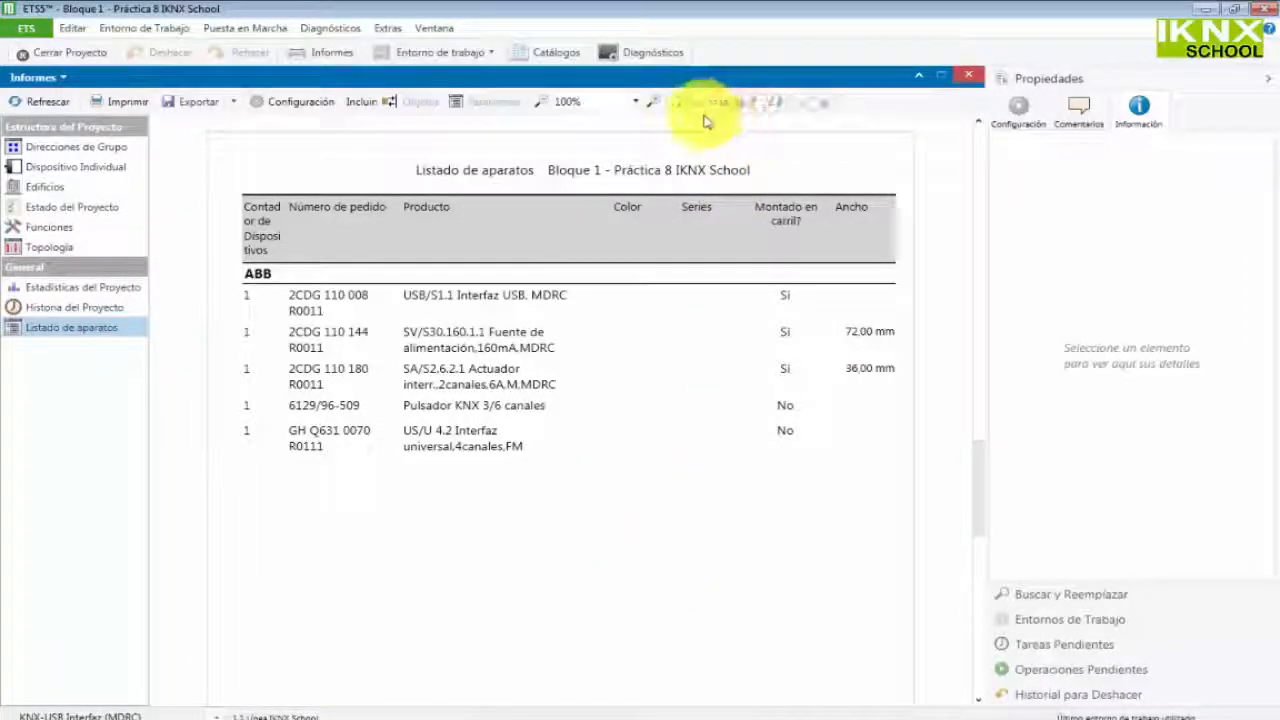
{"action": "left_click", "coordinate": [711, 103]}
{"action": "left_click", "coordinate": [711, 103]}
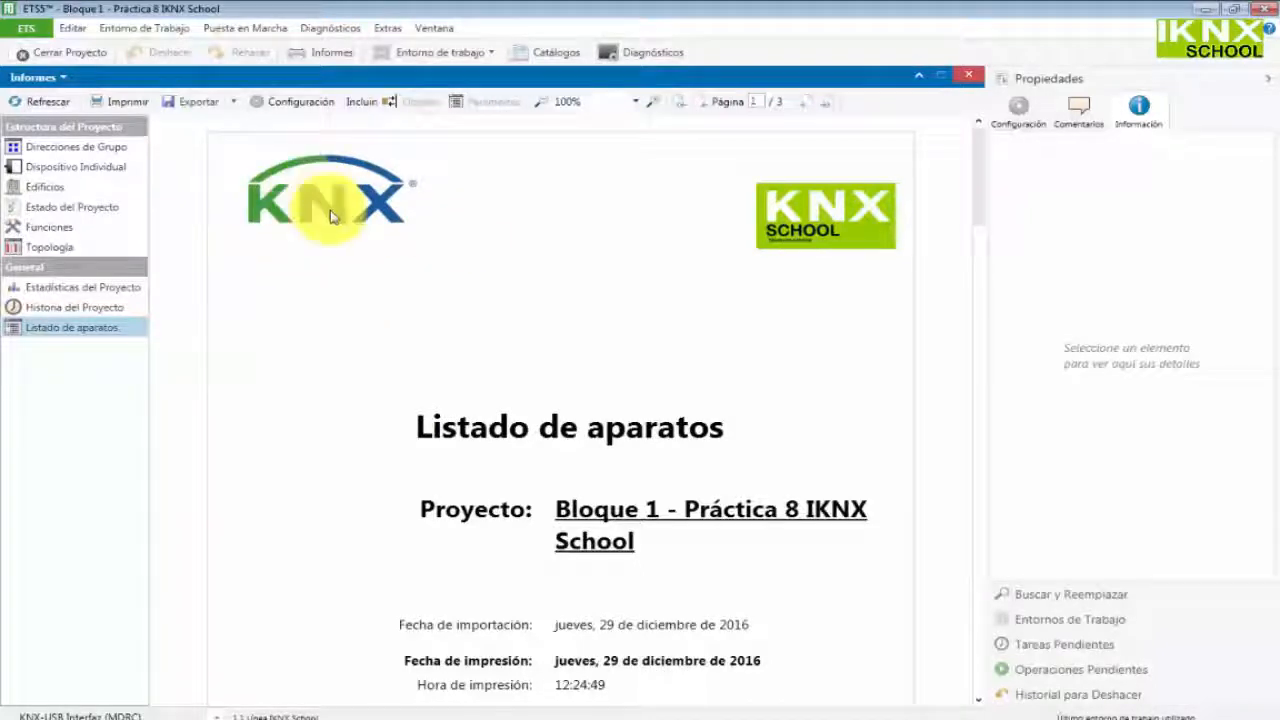
Check the Logo para los Informes setting in the ETS presentation configuration, and return to the report
{"action": "left_click", "coordinate": [22, 30]}
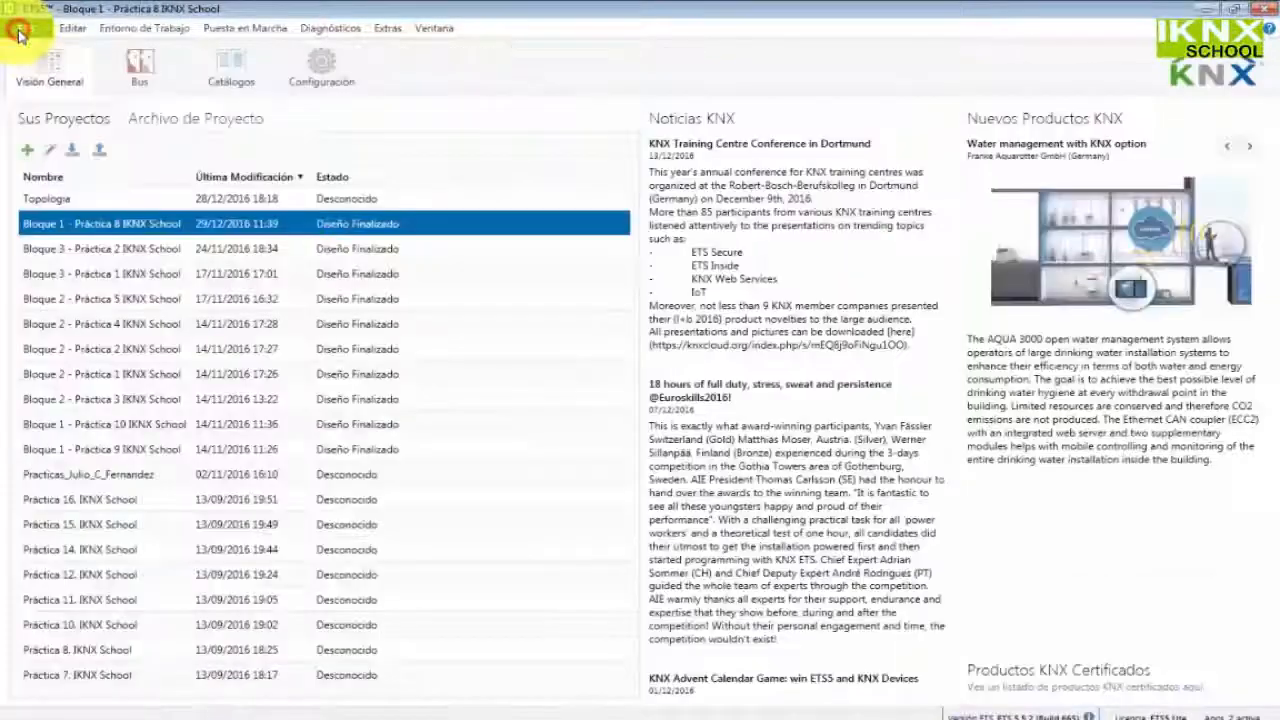
{"action": "left_click", "coordinate": [320, 64]}
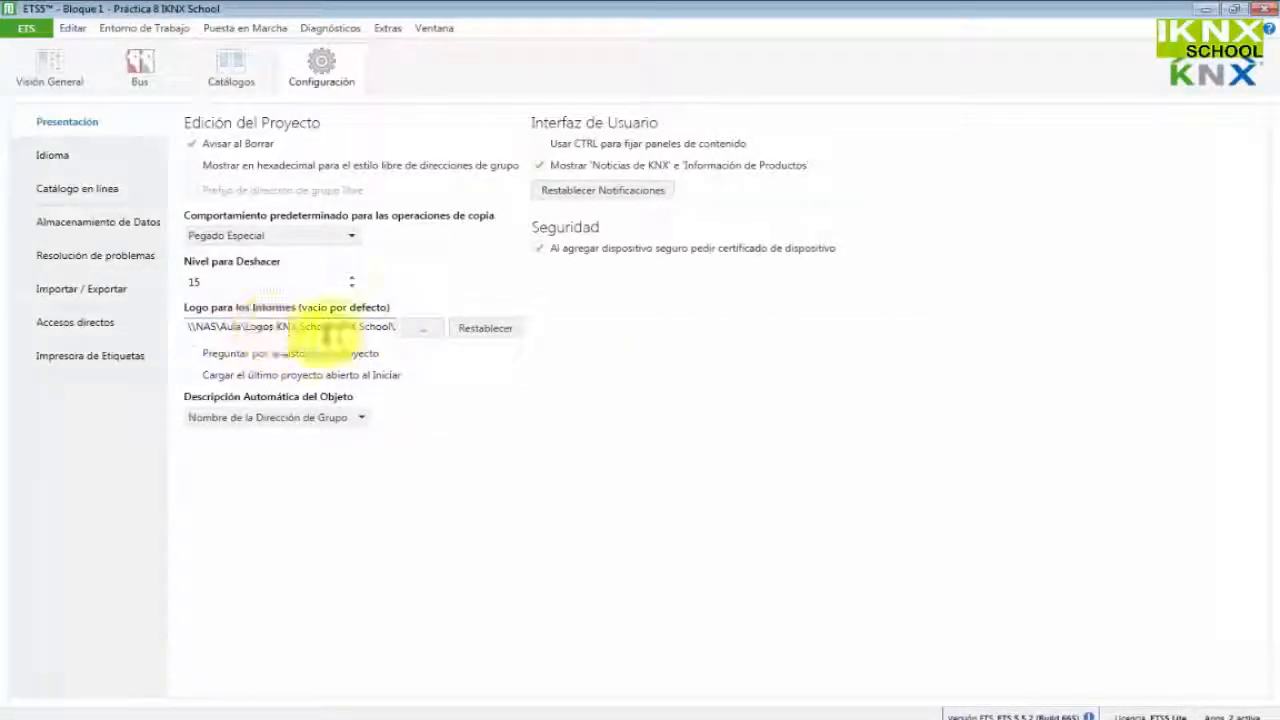
{"action": "left_click", "coordinate": [27, 38]}
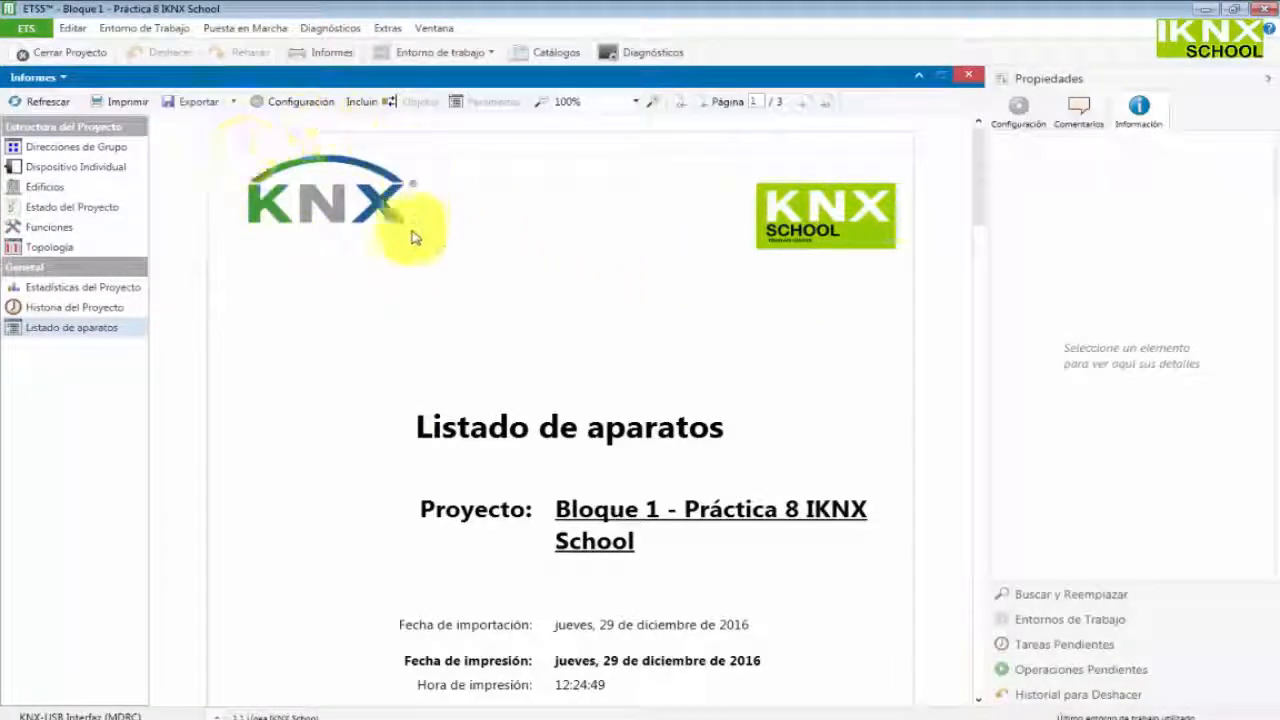
Check the template location and logo file in the Impresora de Etiquetas configuration, and return to the report
{"action": "left_click", "coordinate": [18, 26]}
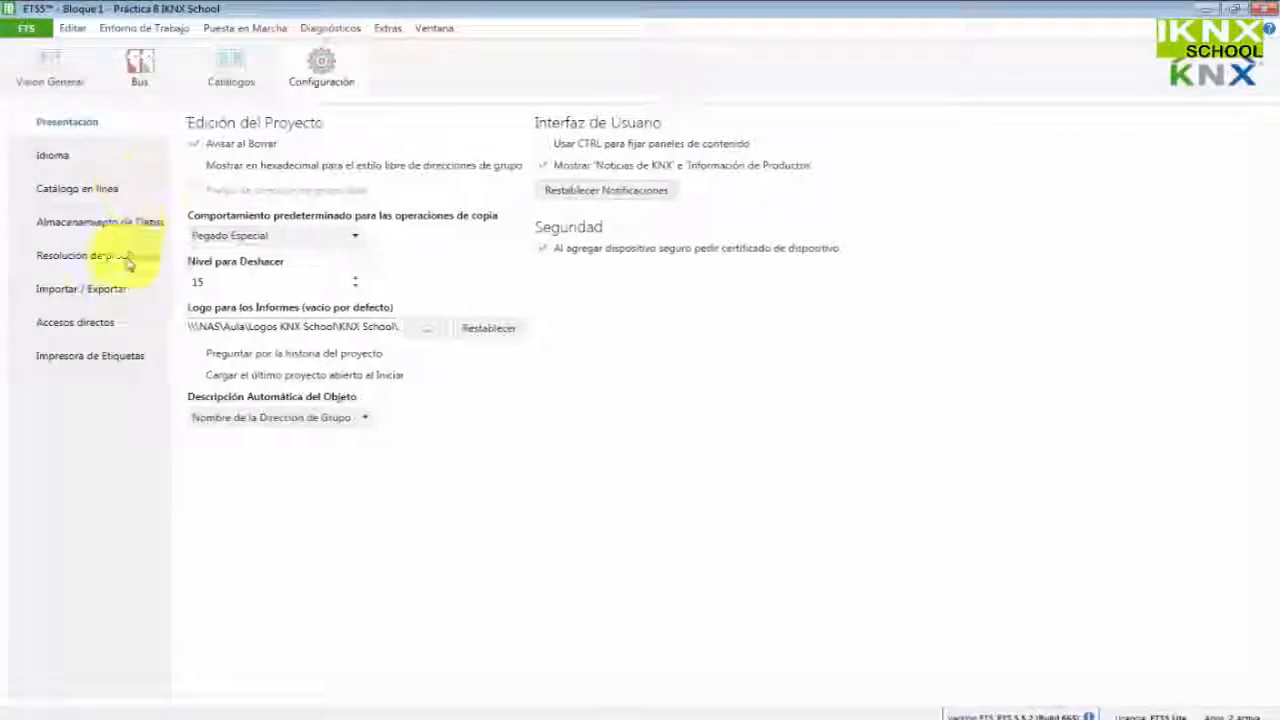
{"action": "left_click", "coordinate": [117, 358]}
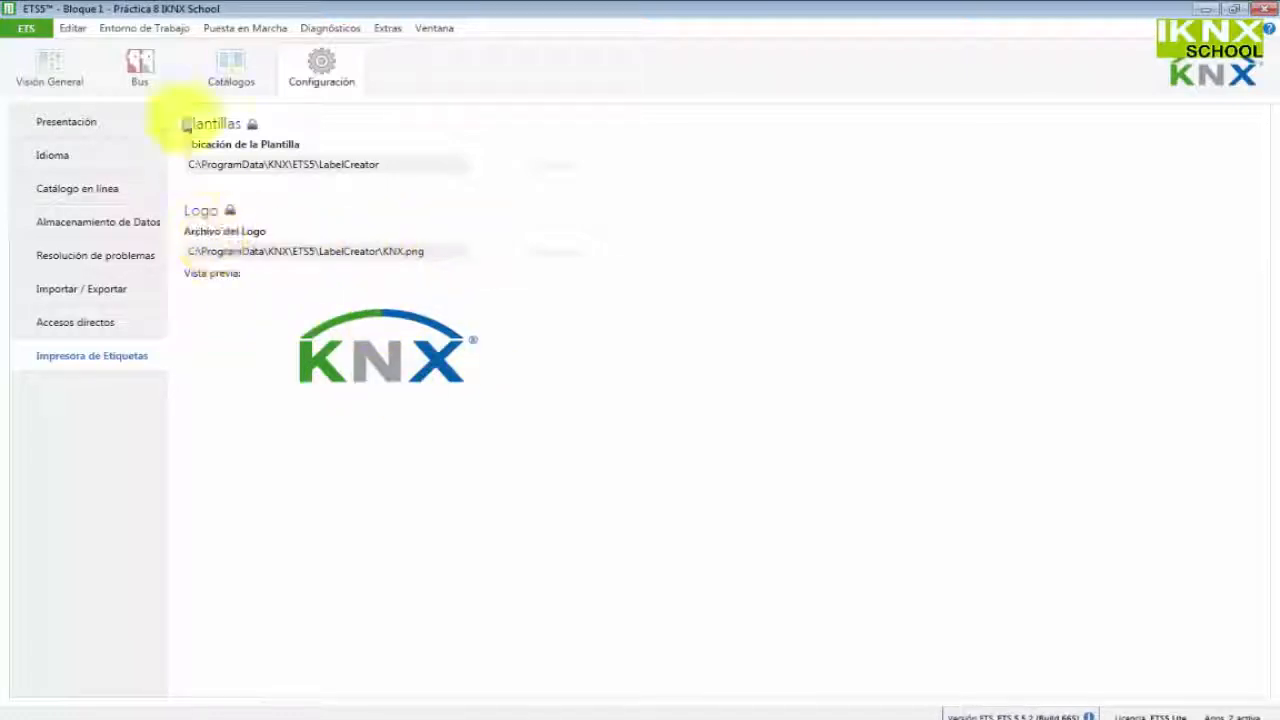
{"action": "left_click", "coordinate": [38, 28]}
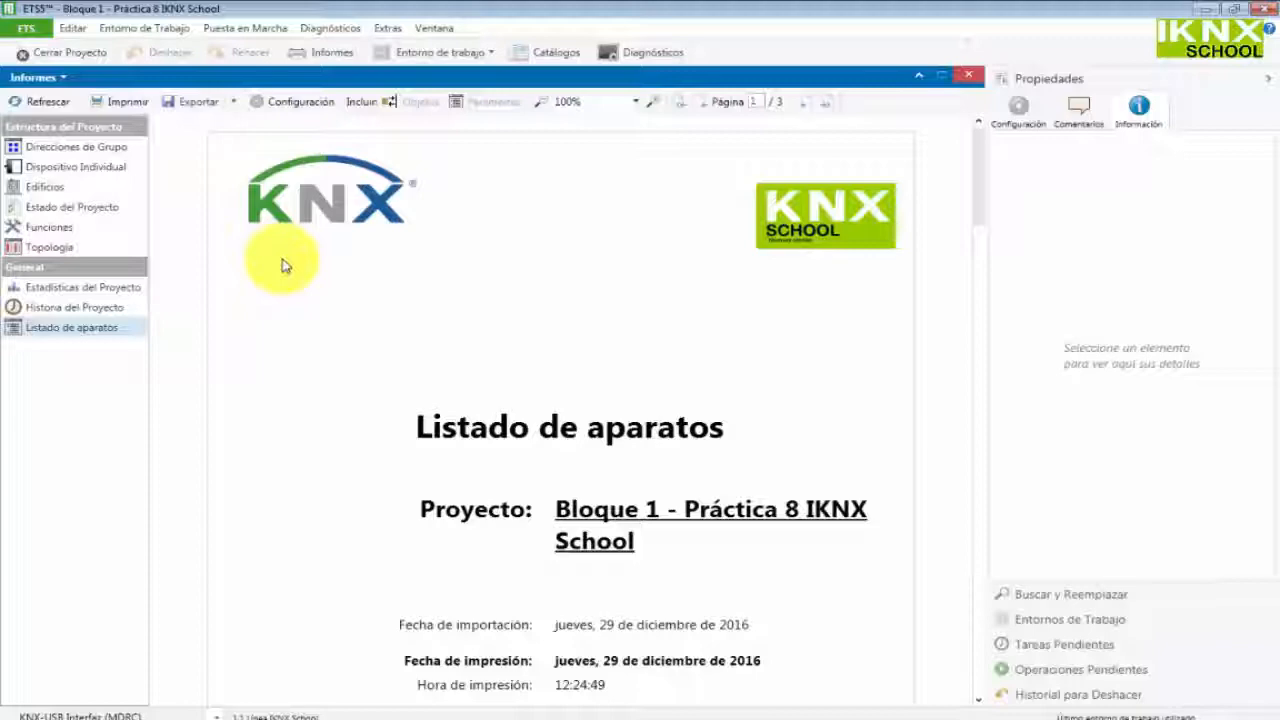
Review the project comments and status in the Listado de aparatos report, finishing on the cover page
{"action": "scroll", "coordinate": [282, 266], "scroll_direction": "down", "scroll_amount": 10}
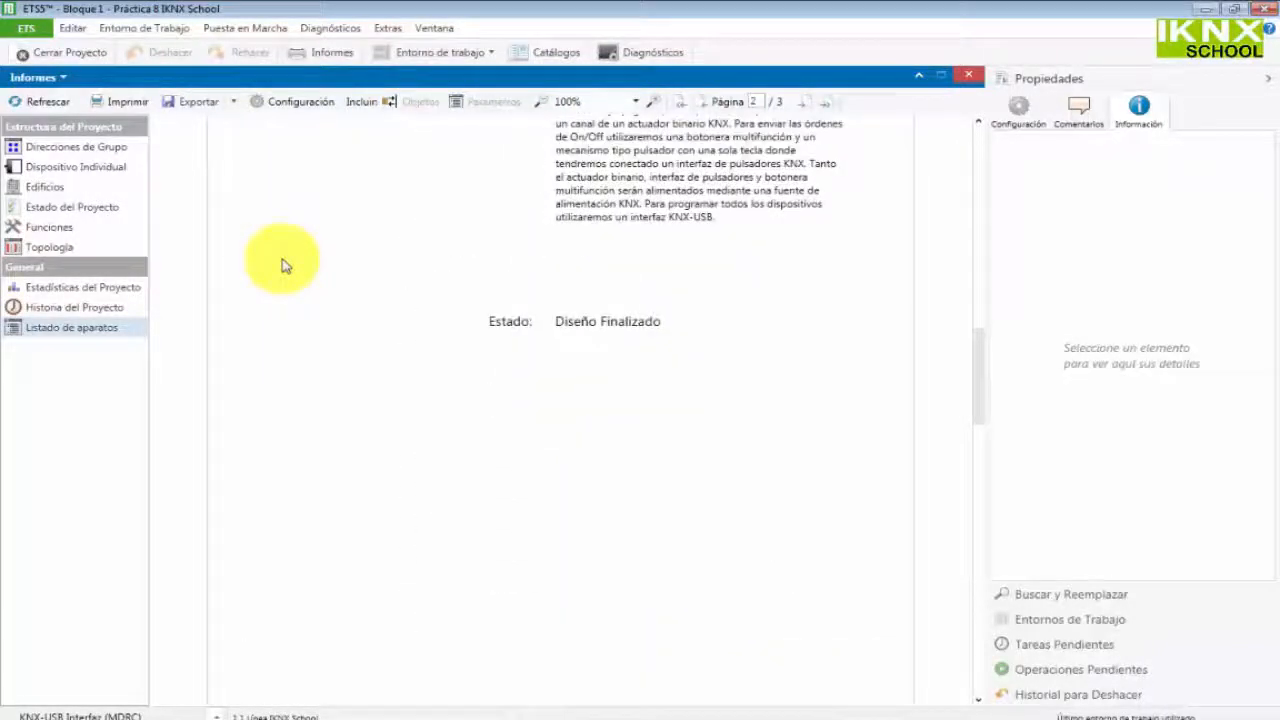
{"action": "scroll", "coordinate": [282, 266], "scroll_direction": "up", "scroll_amount": 10}
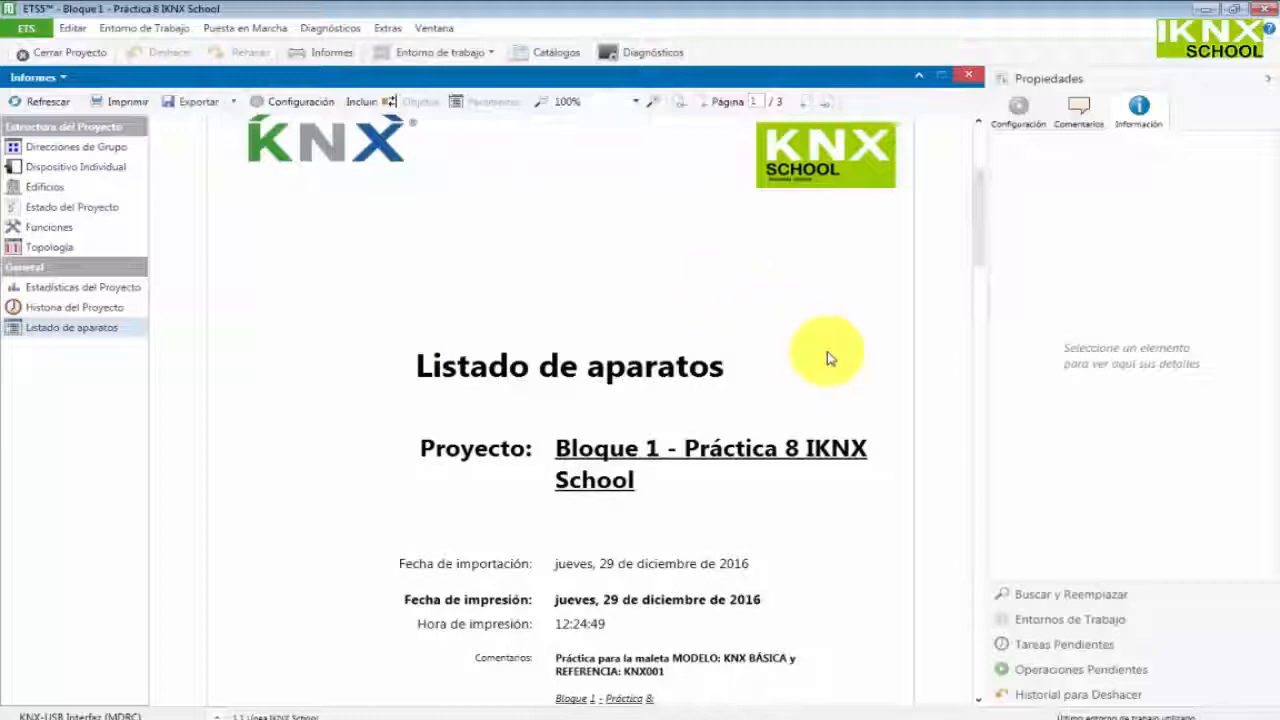
{"action": "scroll", "coordinate": [827, 358], "scroll_direction": "down", "scroll_amount": 10}
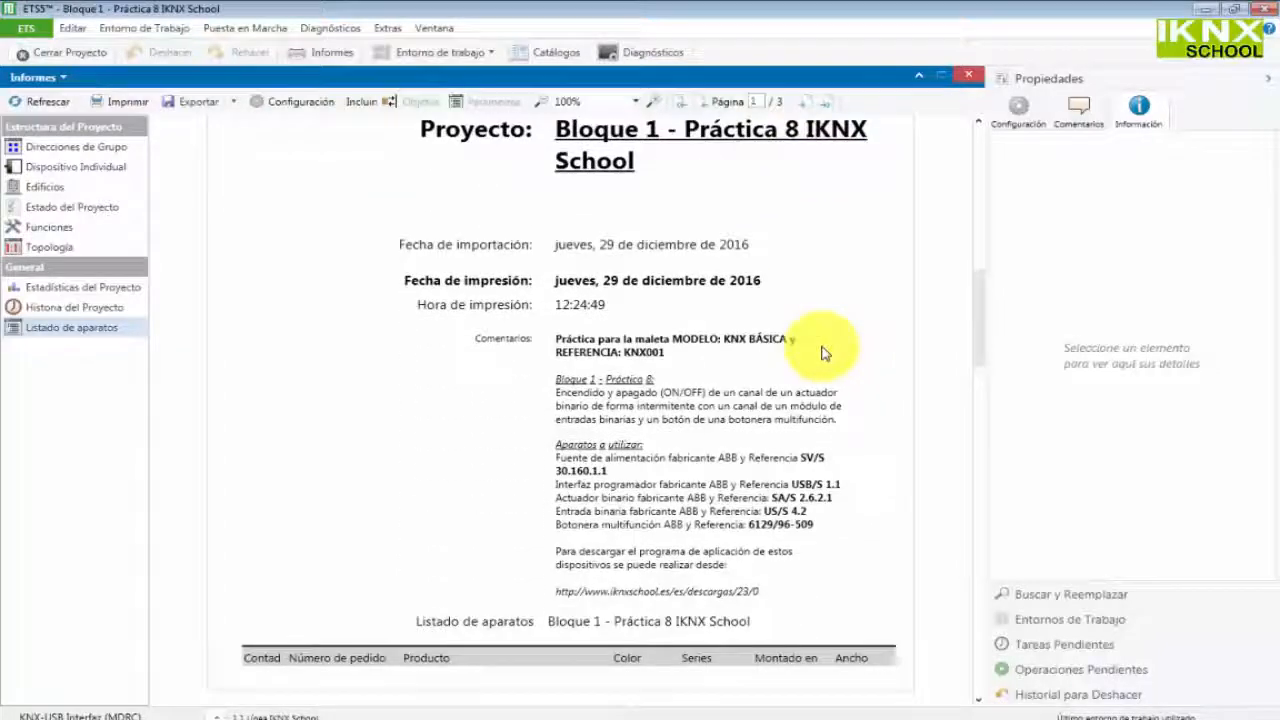
{"action": "scroll", "coordinate": [825, 354], "scroll_direction": "up", "scroll_amount": 10}
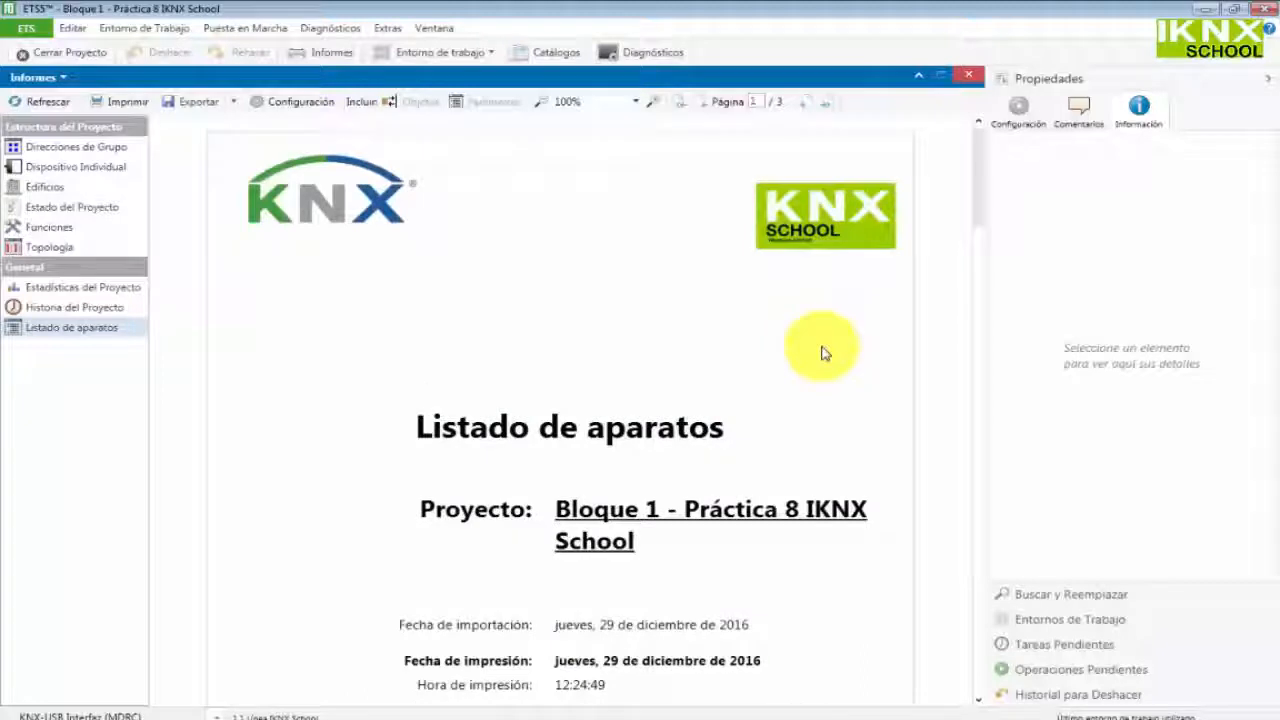